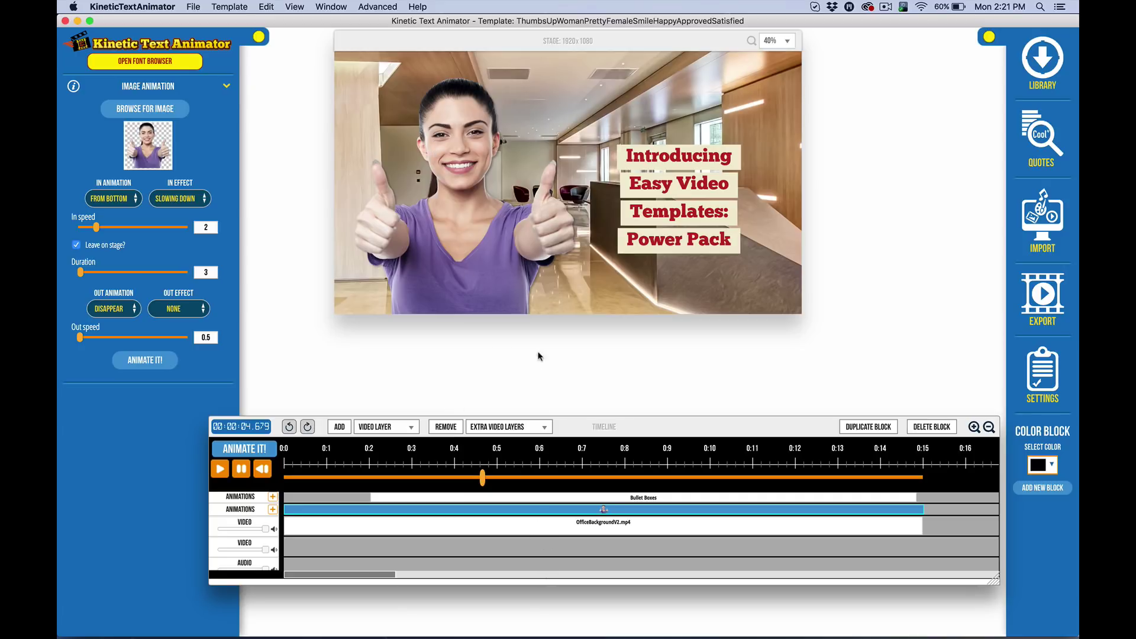
Step: Select the office background video and briefly show, then hide, the image animation settings
click(499, 529)
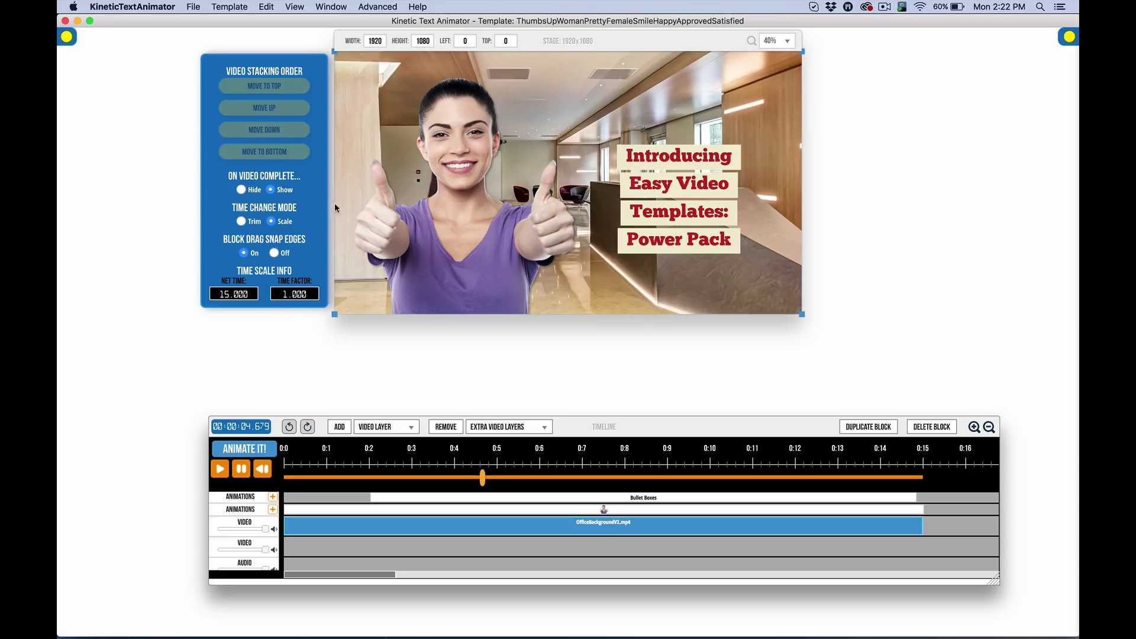
click(67, 37)
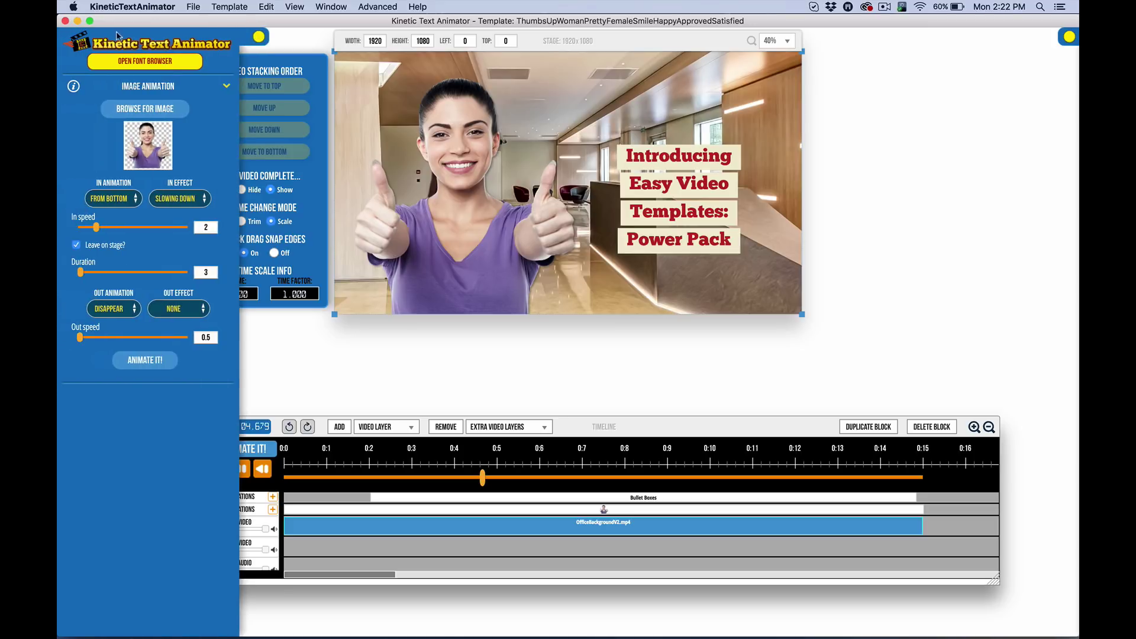
click(260, 39)
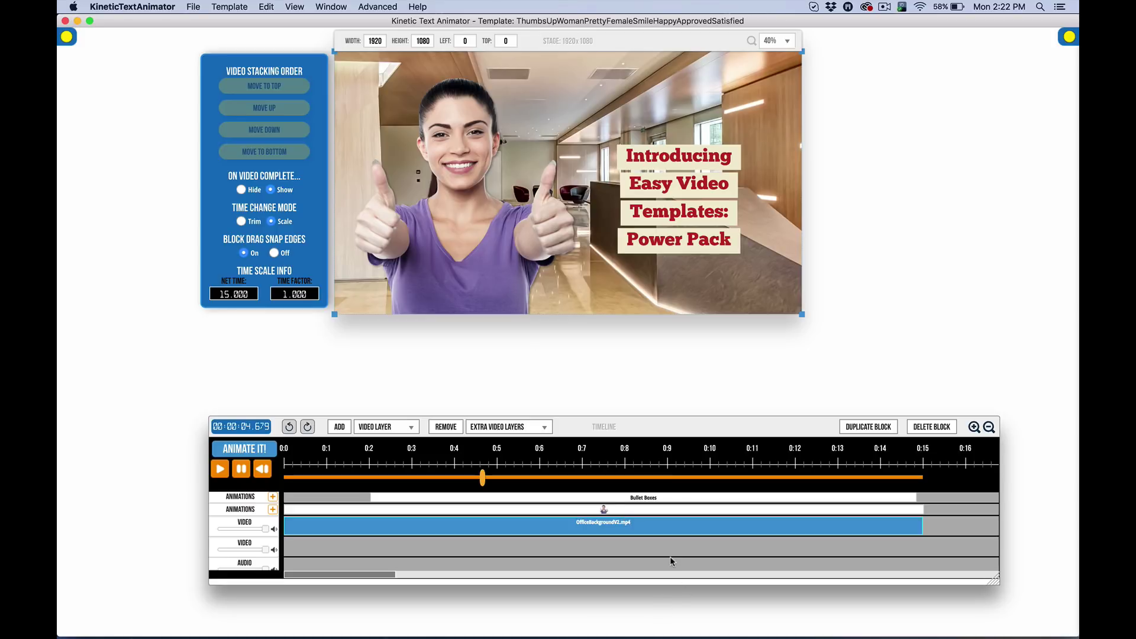
Step: Show the Bullet Boxes text settings (ChunkFive Roman Regular, size 75) alongside the Library sidebar
click(673, 501)
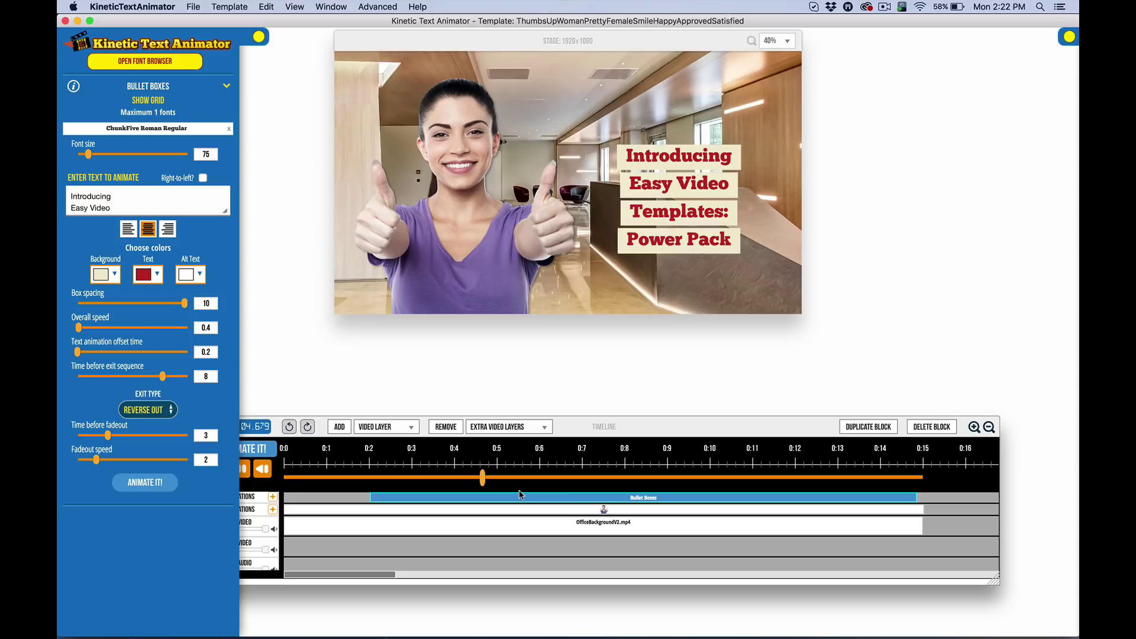
click(1069, 37)
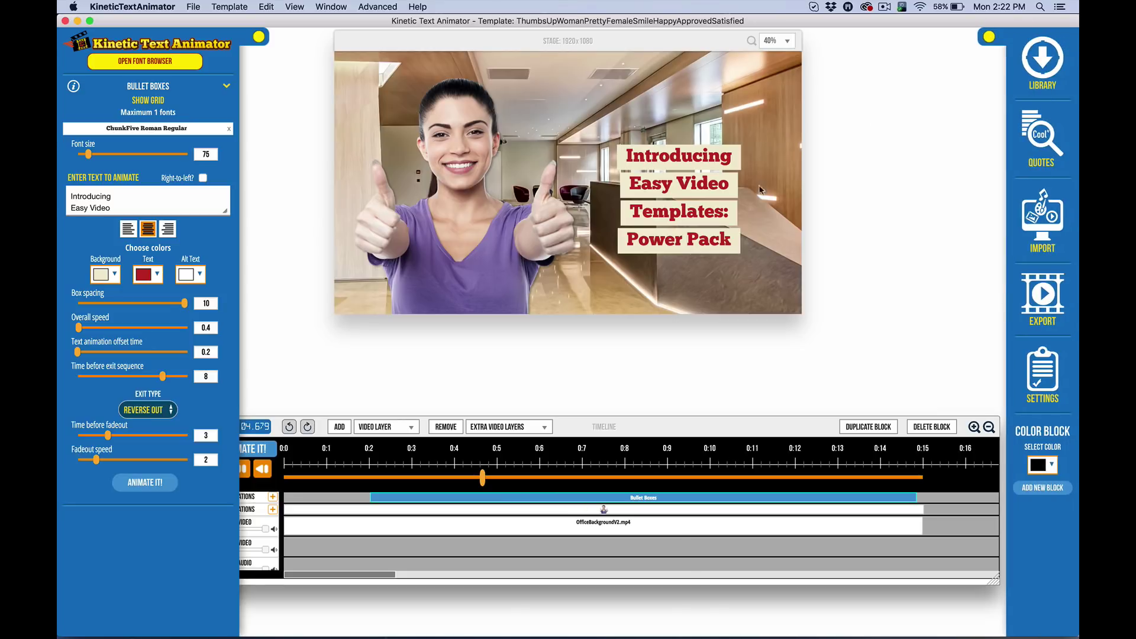
click(694, 424)
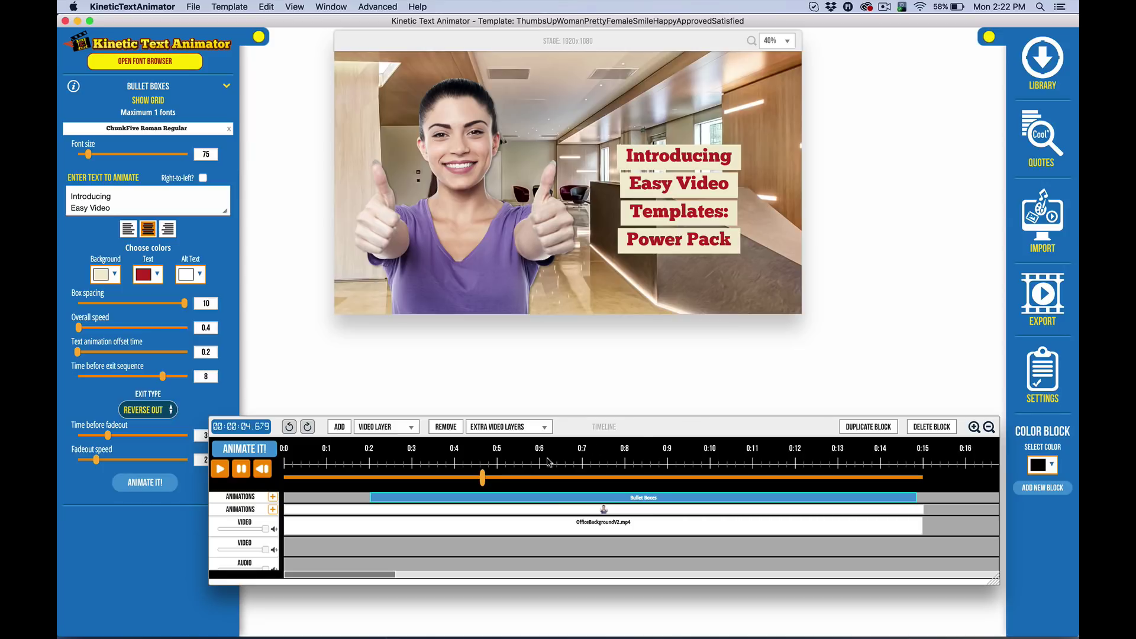
Step: Delete the office background video and the thumbs-up woman image blocks, confirming each deletion
click(524, 533)
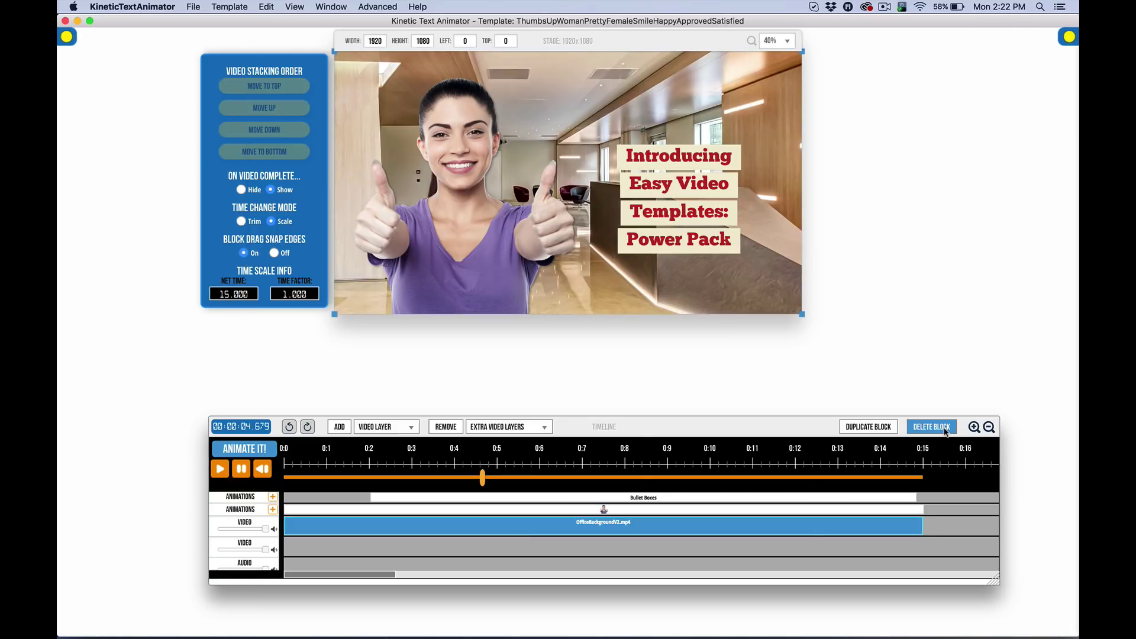
click(932, 426)
click(660, 227)
click(599, 507)
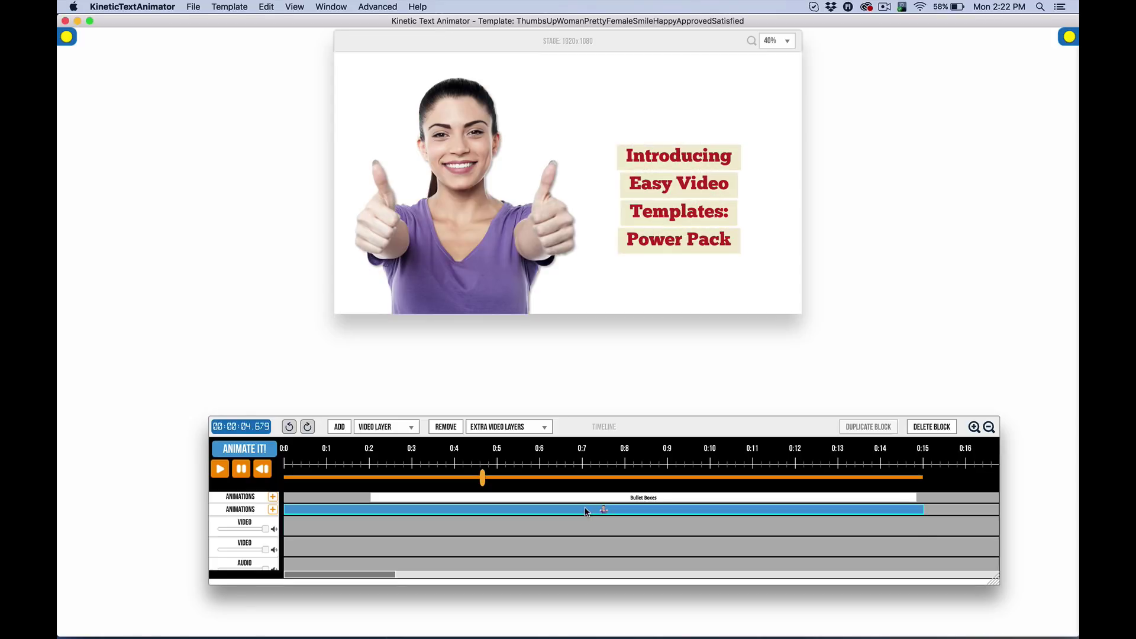
click(932, 427)
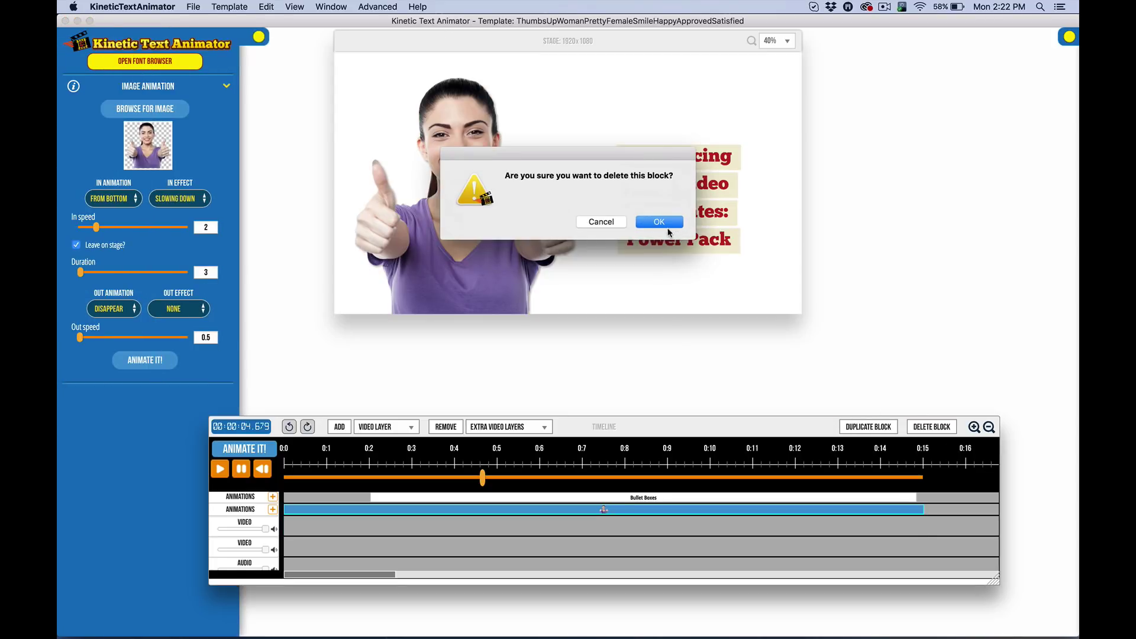
click(668, 231)
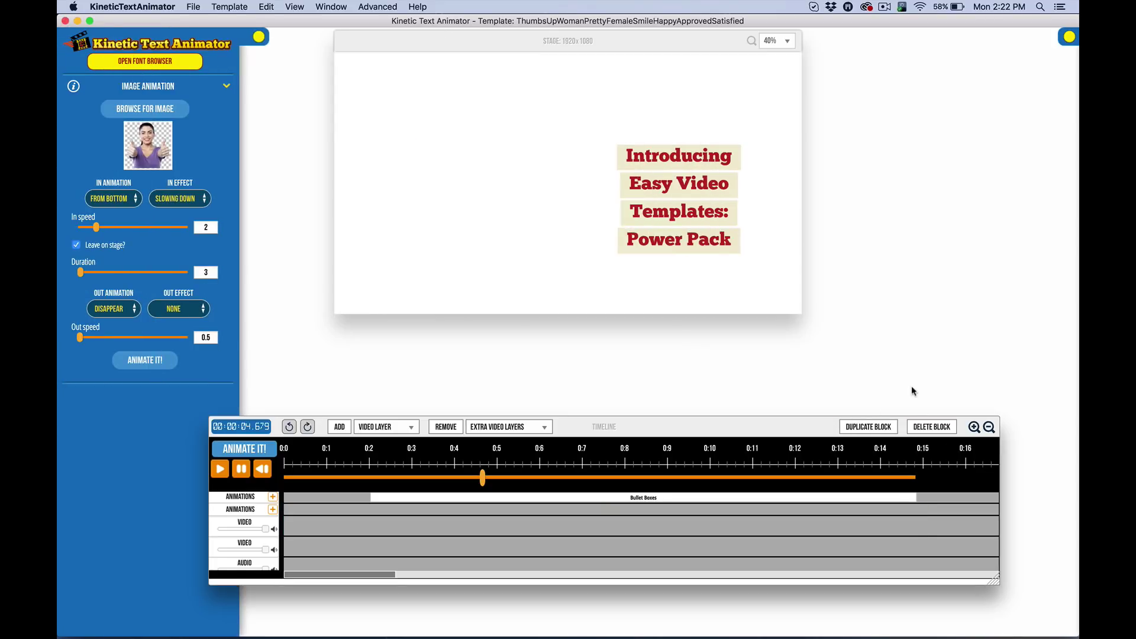
Step: Delete the Bullet Boxes text block and add an empty animation block at the start
click(797, 504)
click(932, 427)
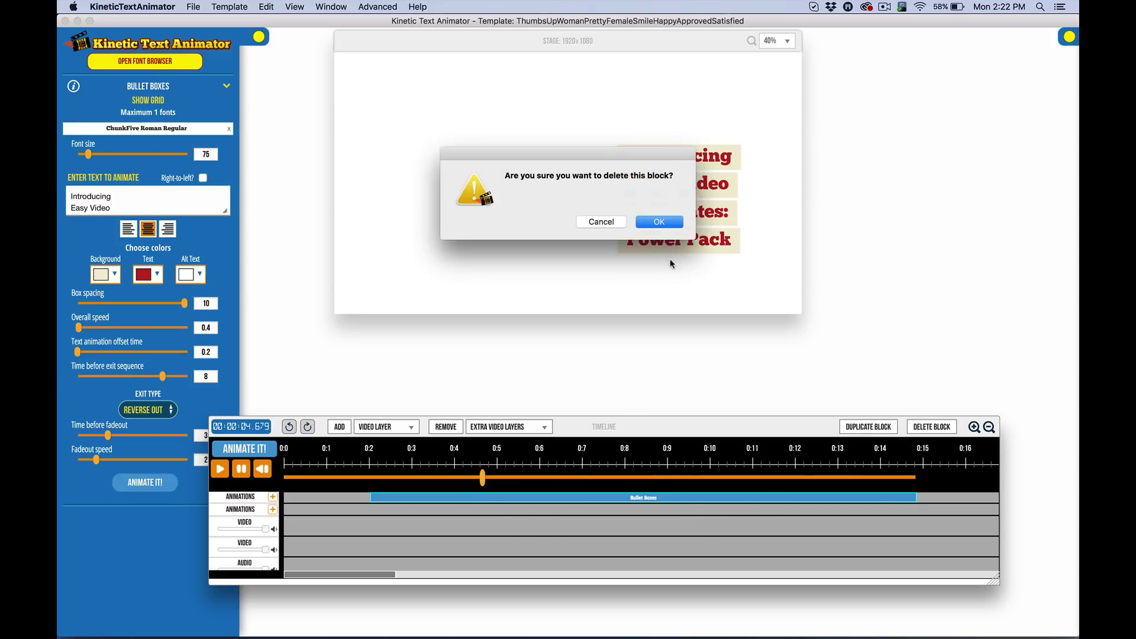
click(659, 222)
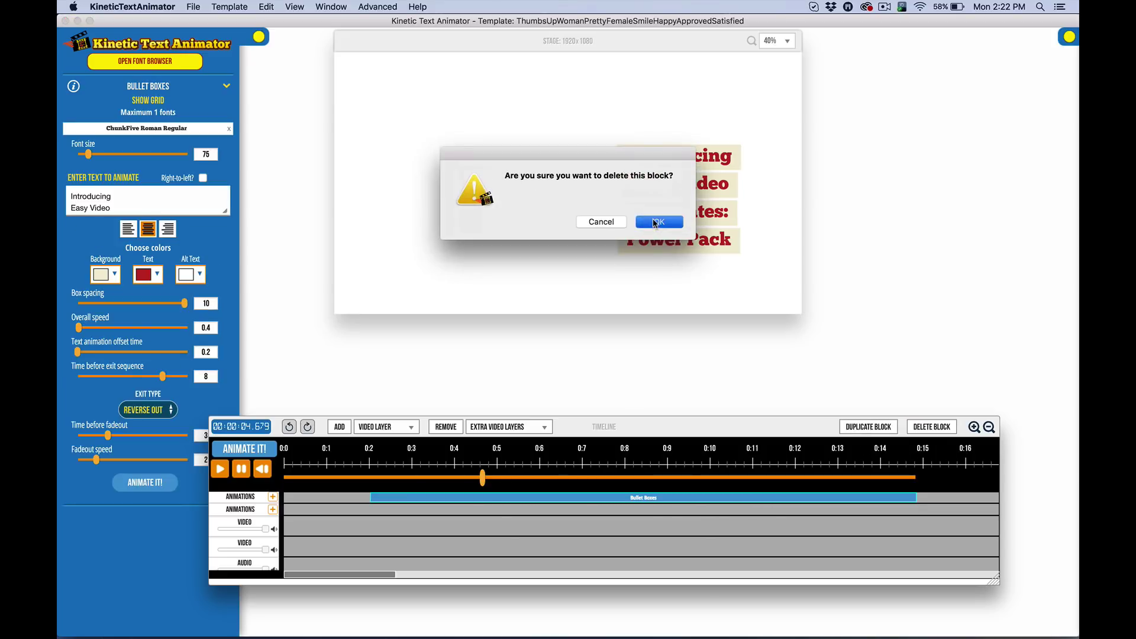
click(273, 497)
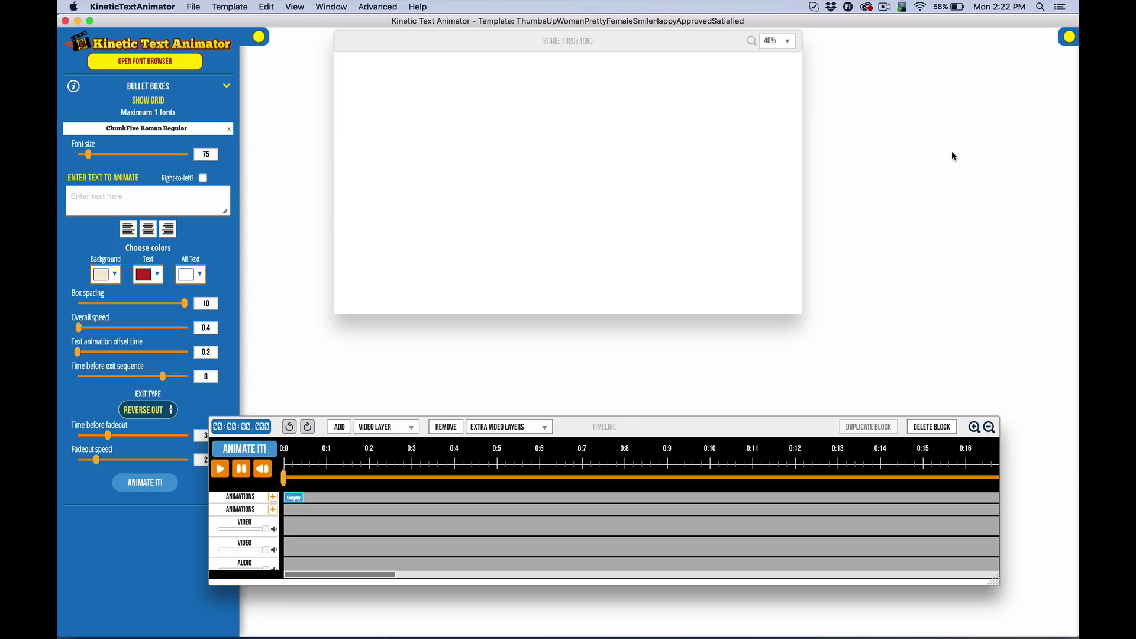
Step: Open the HAPPY local media search, browsing Templates, Assets and Videos folders without changing folder
click(1067, 37)
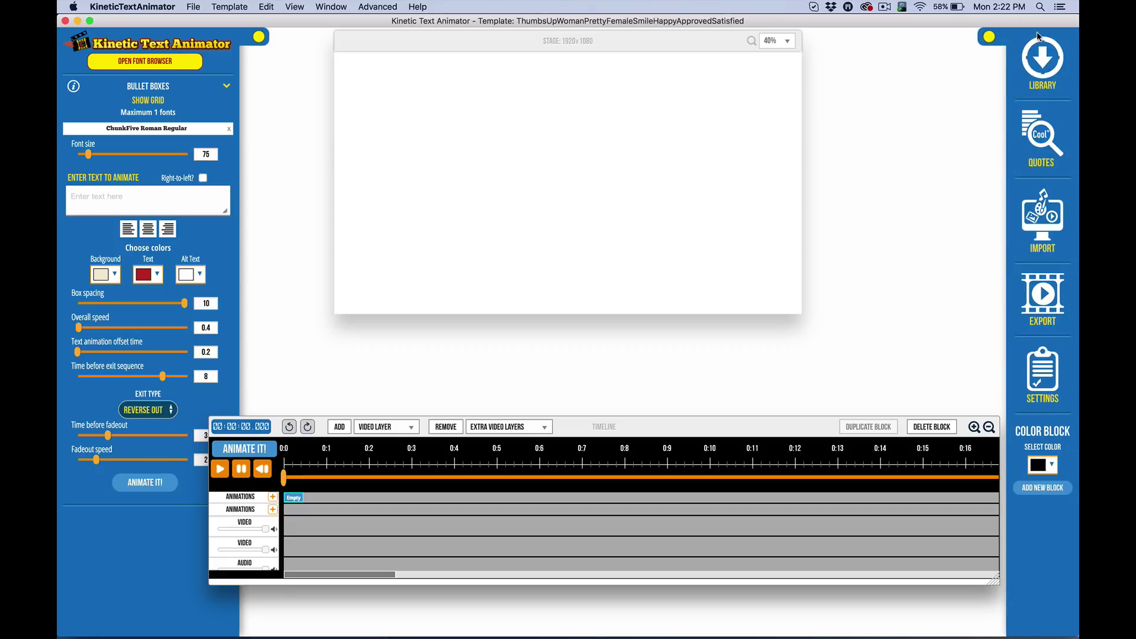
click(1039, 42)
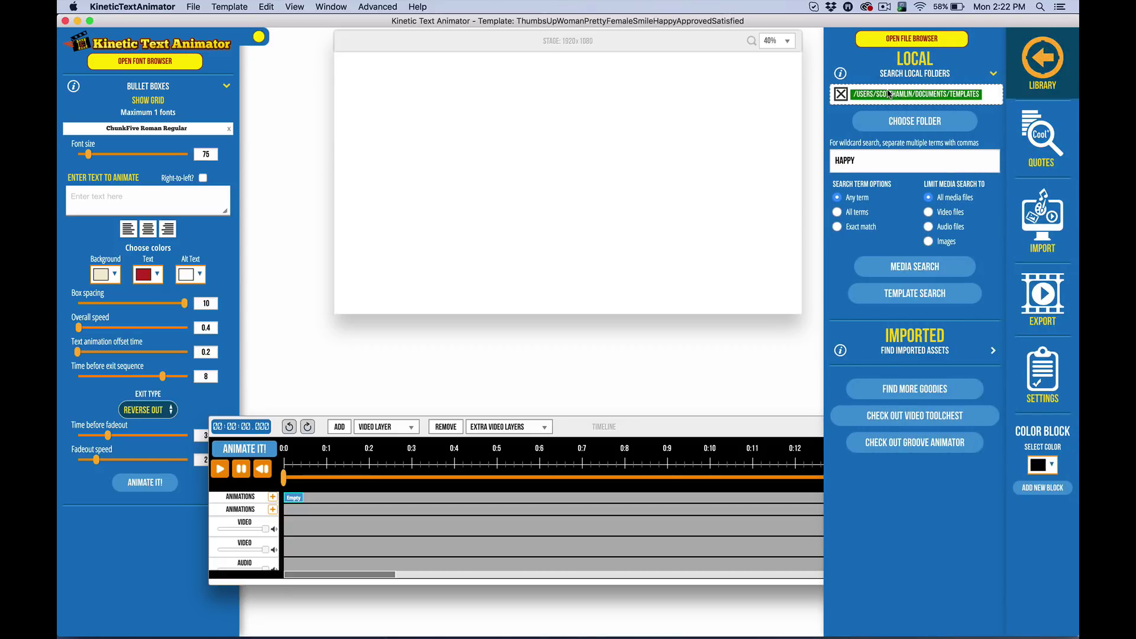
click(908, 121)
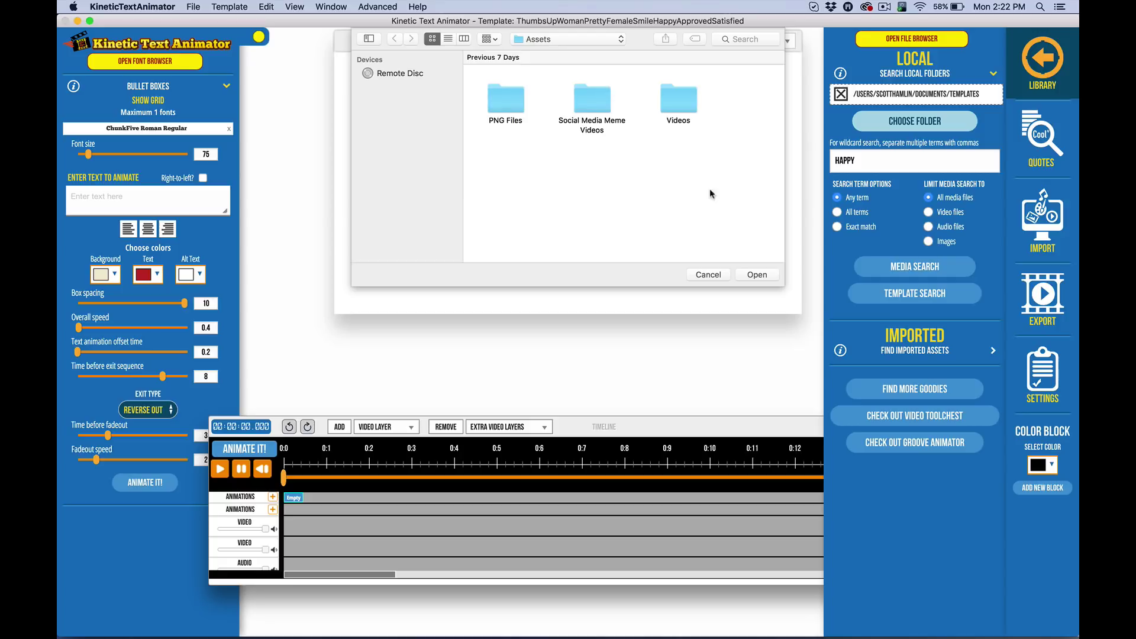
click(557, 40)
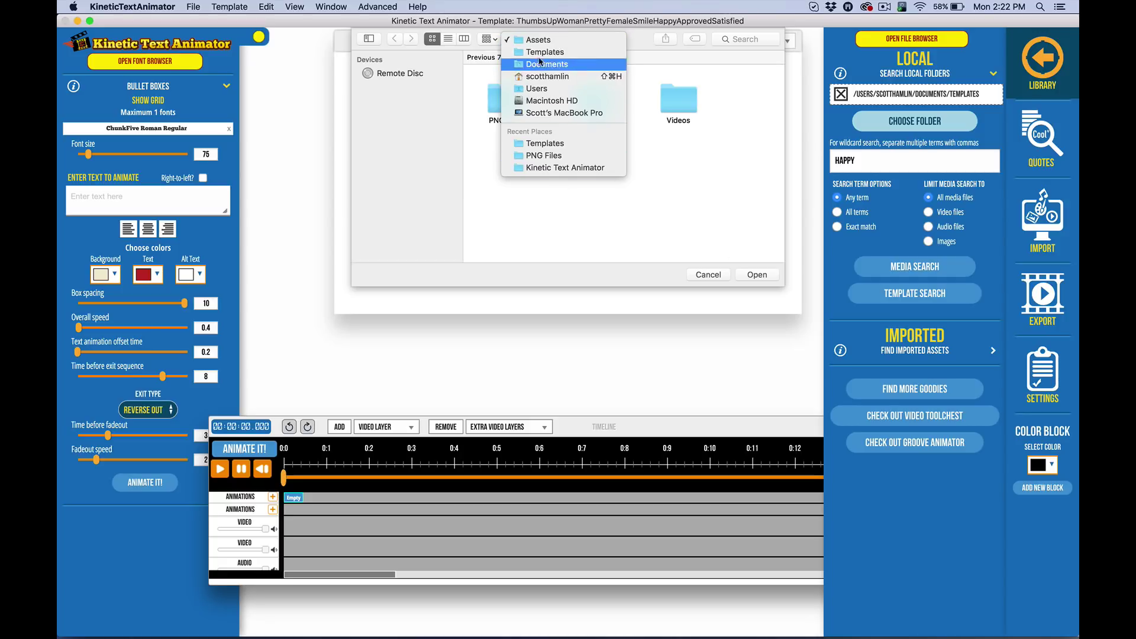
click(535, 52)
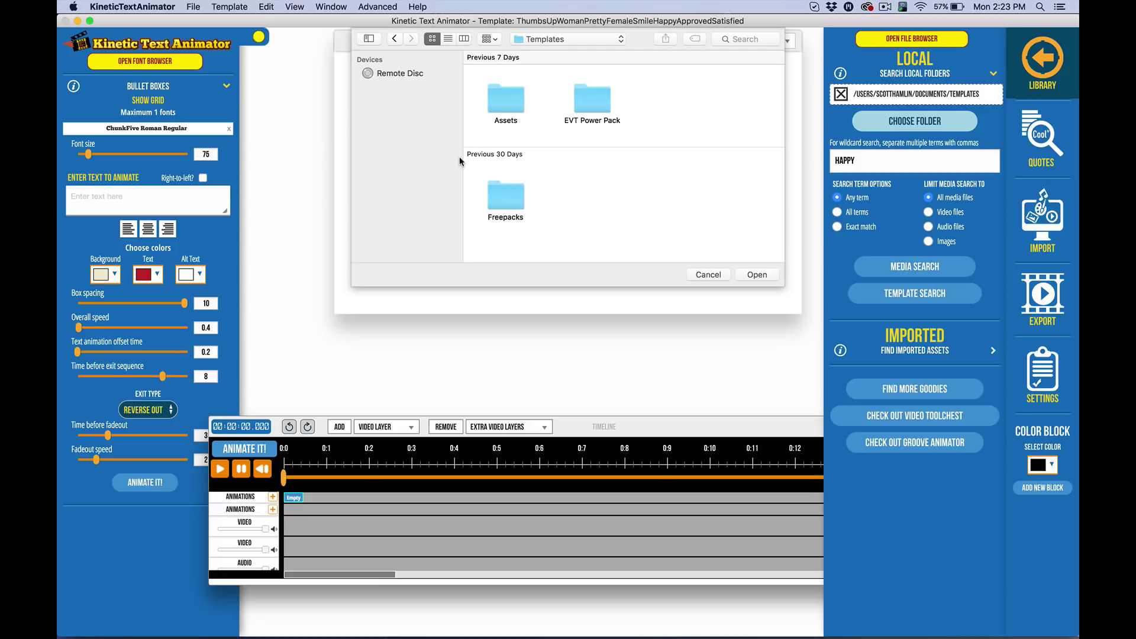
double_click(507, 109)
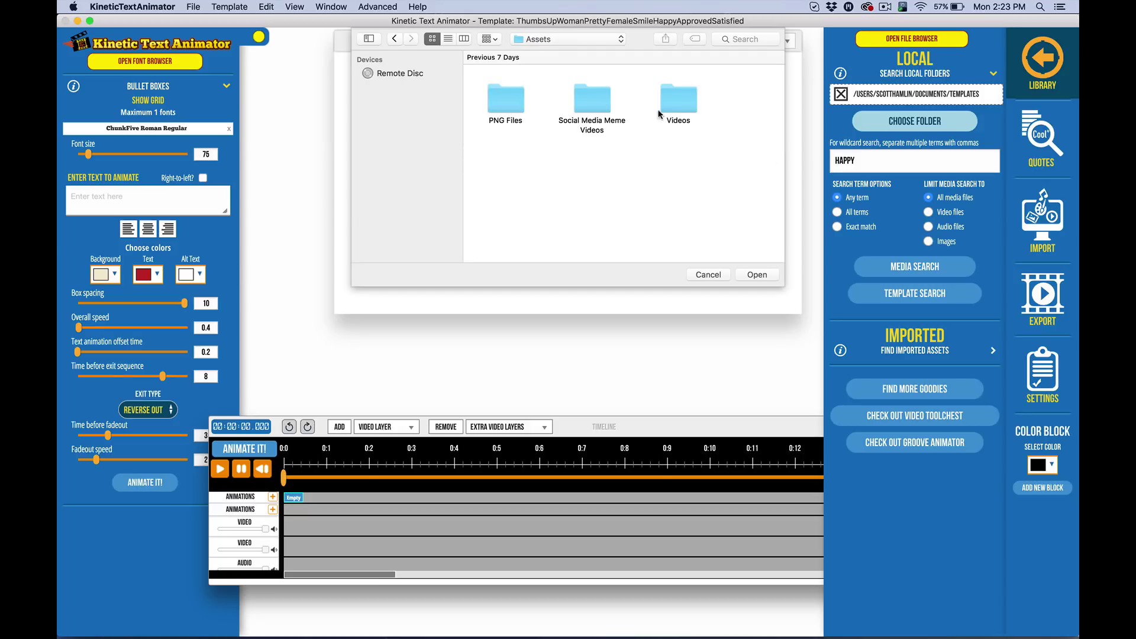
double_click(683, 115)
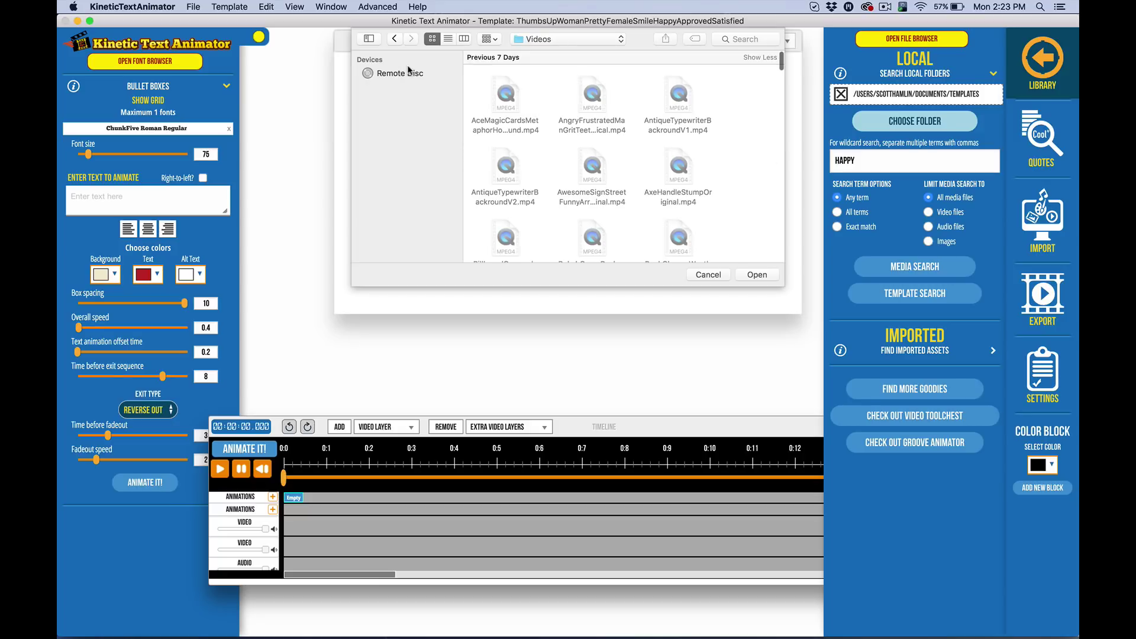
click(395, 40)
click(395, 40)
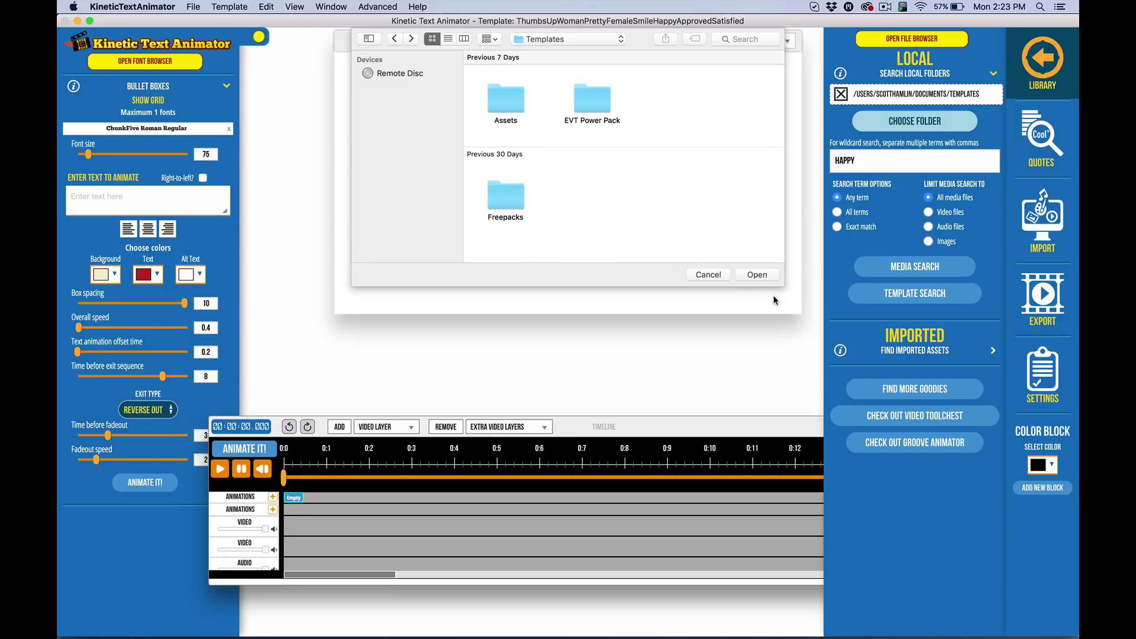
click(707, 275)
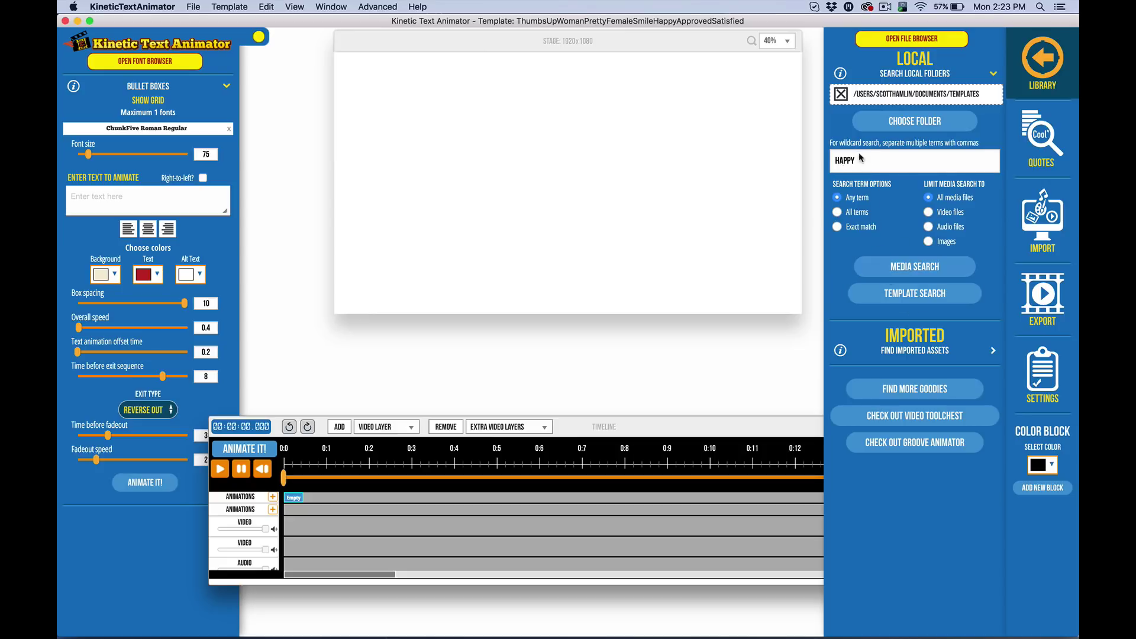
Step: Search local media for HAPPY and add JumpJoyFunDelightHappySnowWinterSuccessGreatLeapOriginal.mp4 to fill the stage
click(891, 271)
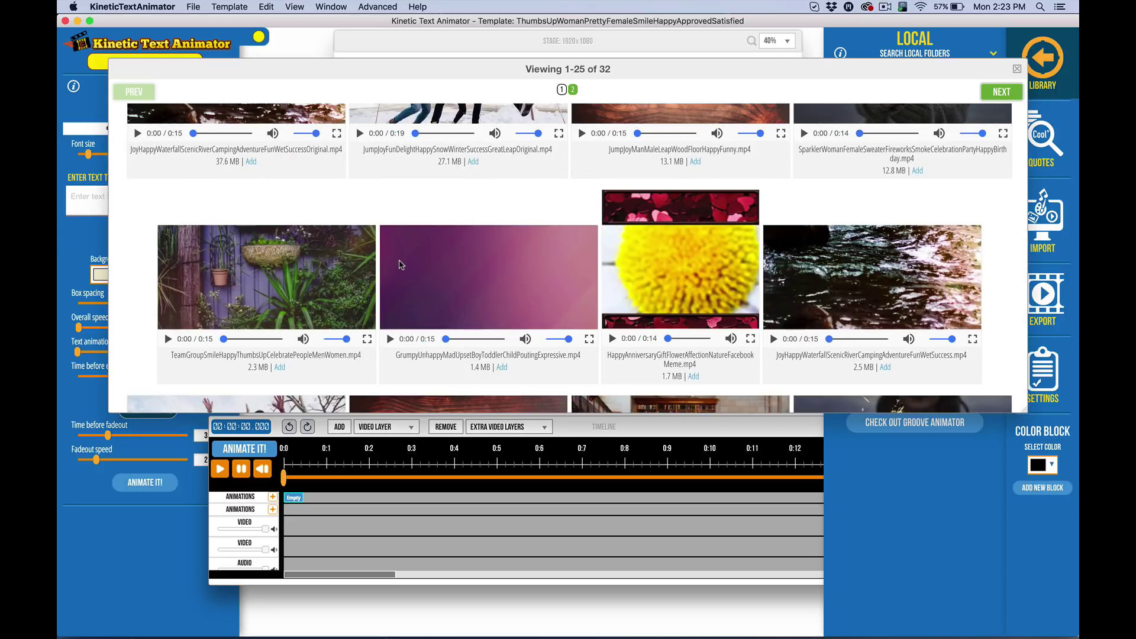
scroll(545, 287, up, 3)
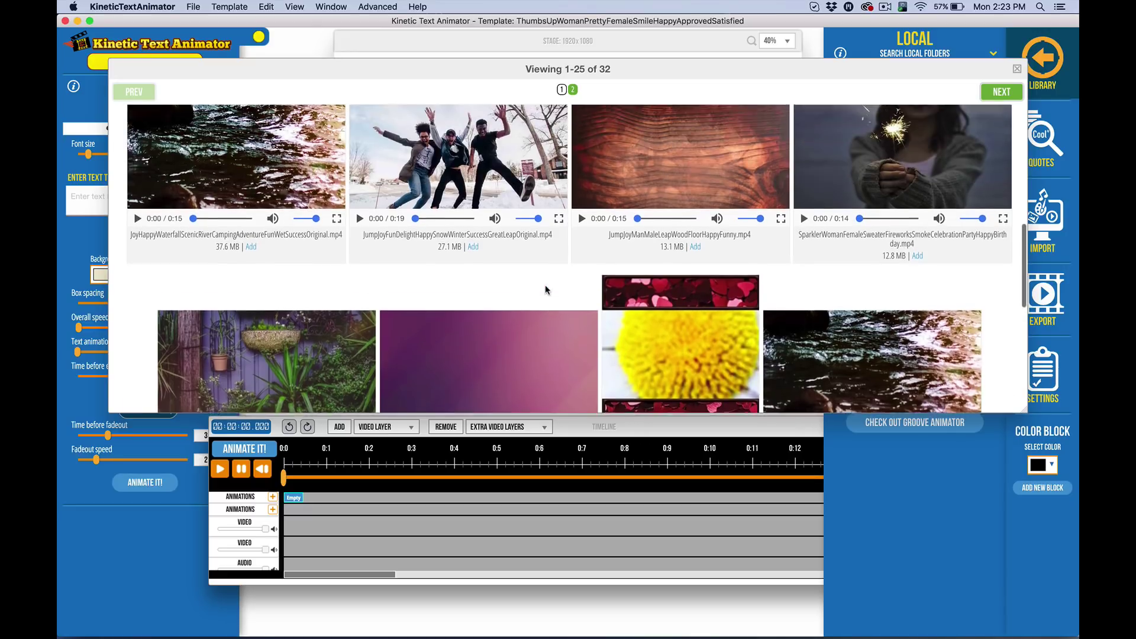
scroll(545, 285, up, 2)
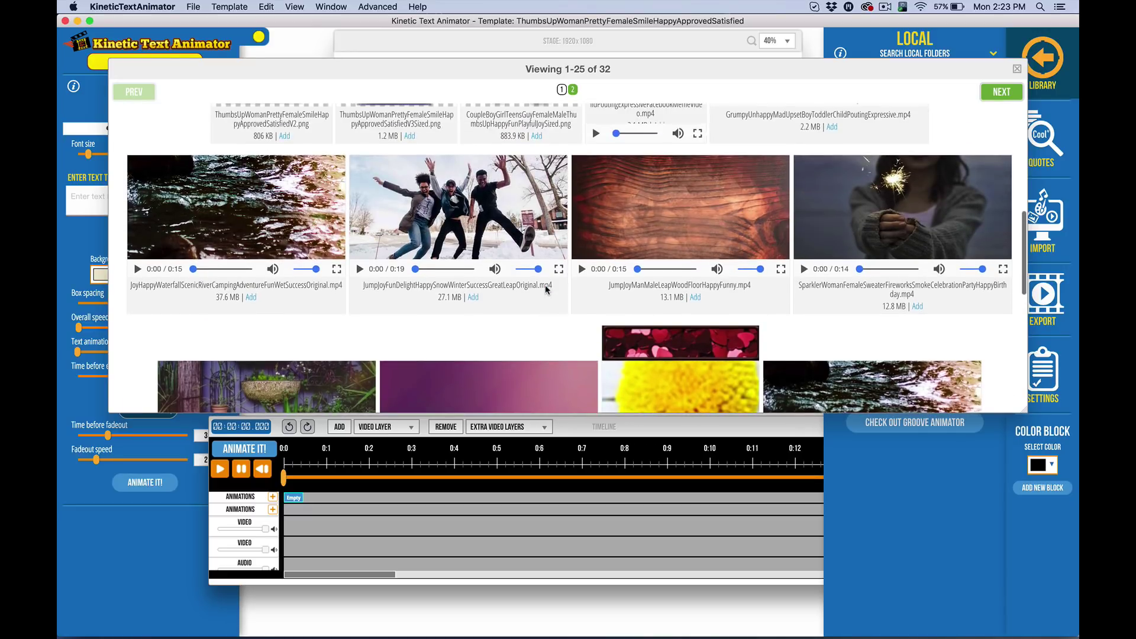
click(473, 298)
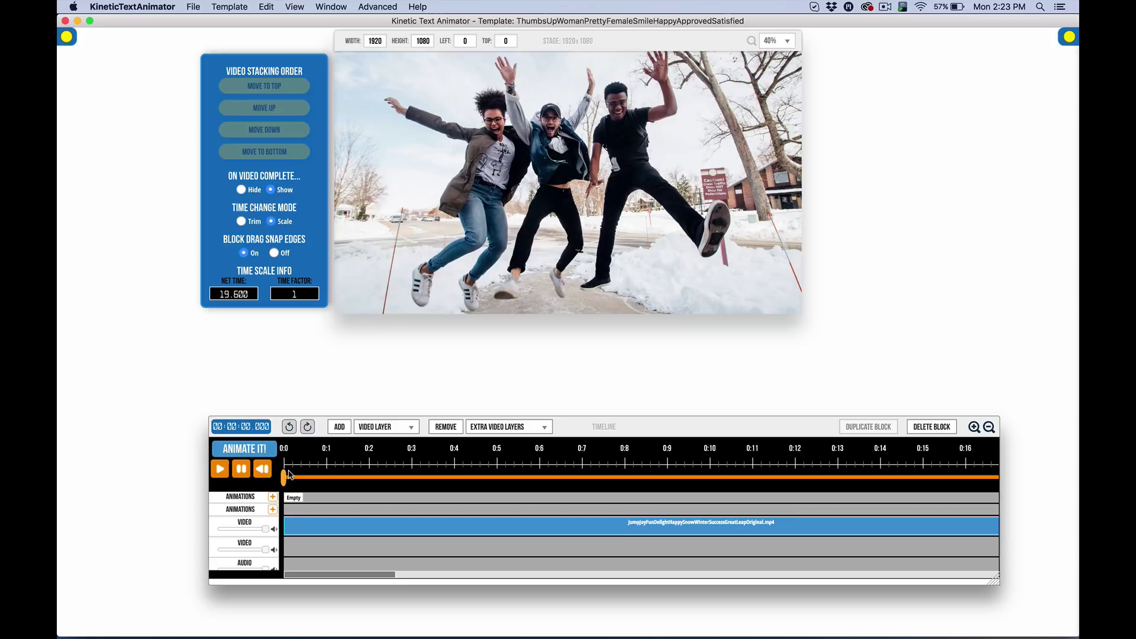
Step: Add SparklerWomanFemaleSweaterFireworksSmokeCelebrationPartyHappyBirthday.mp4 to the second video track and zoom the timeline out
click(304, 550)
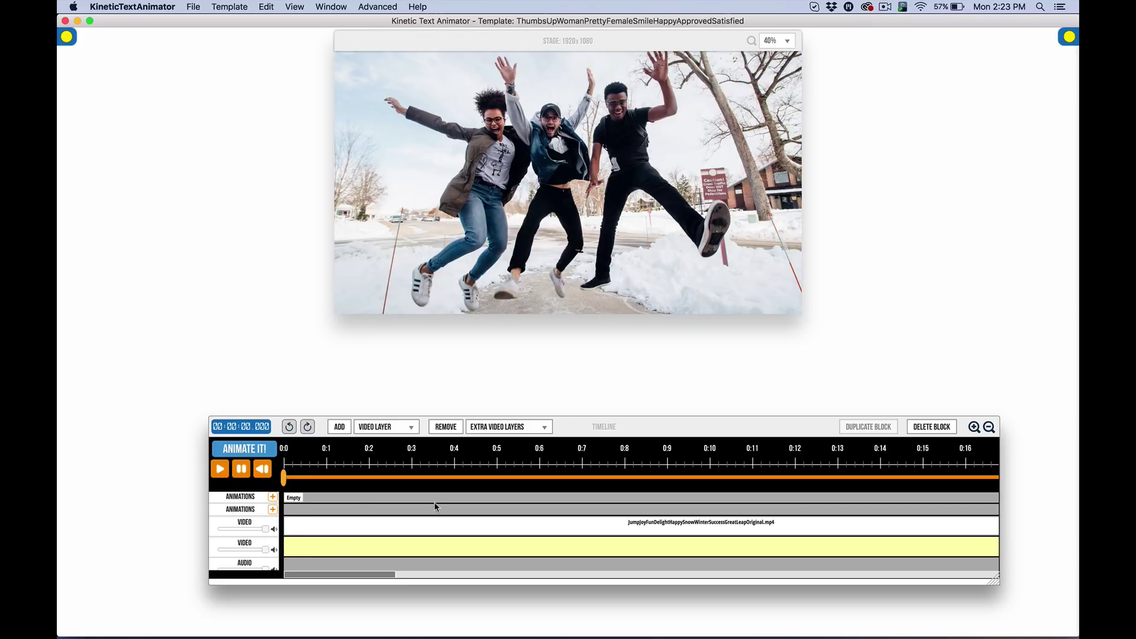
click(1068, 38)
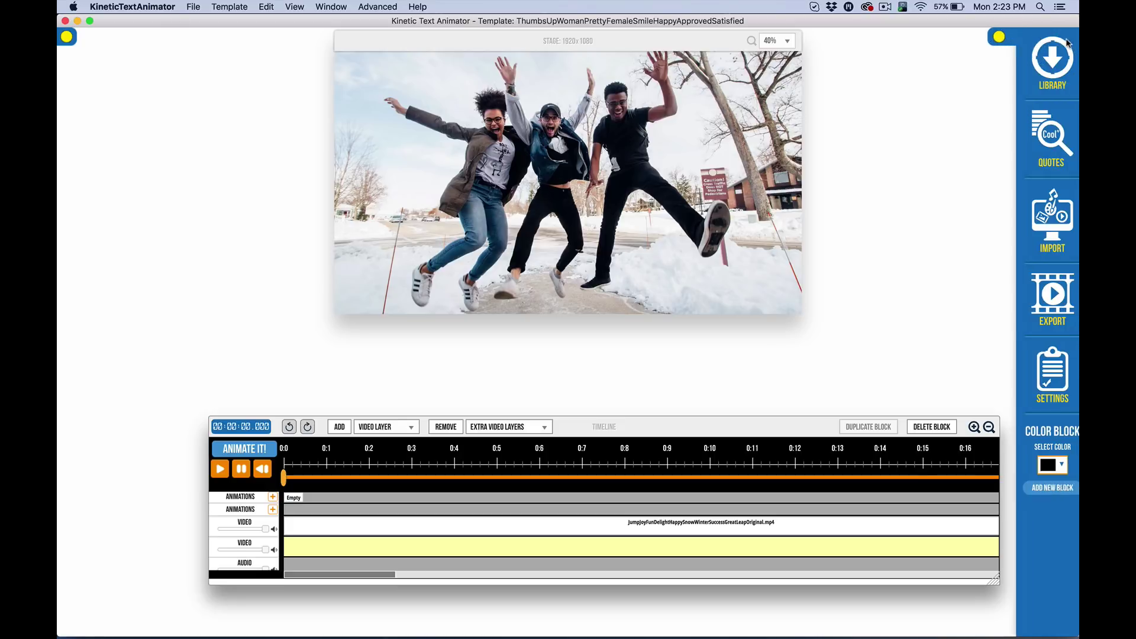
click(1043, 75)
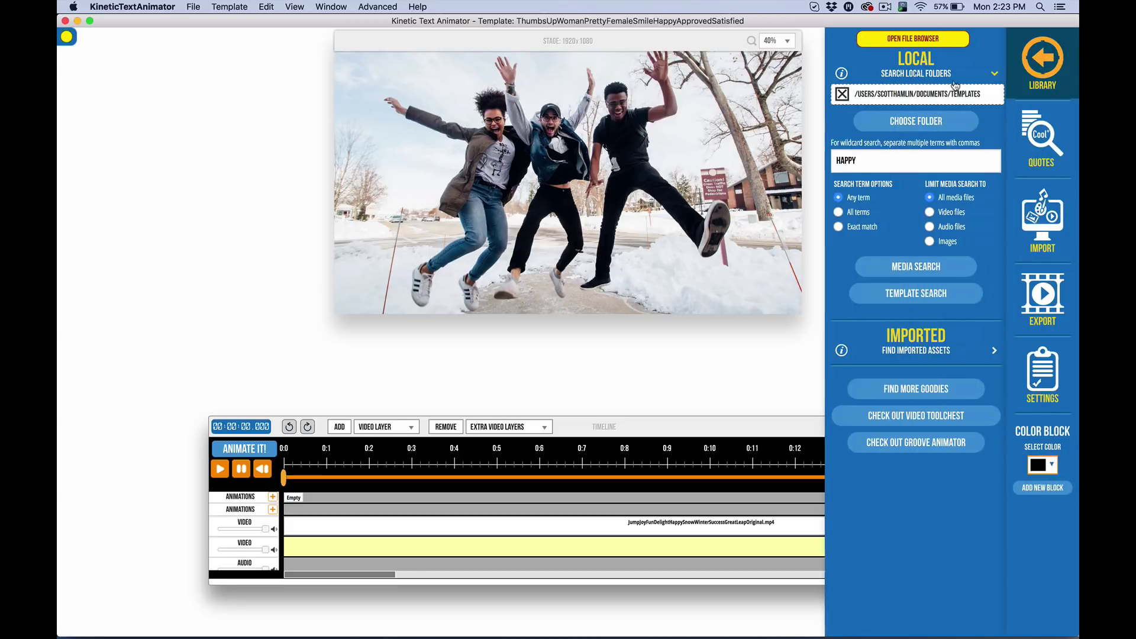
click(904, 268)
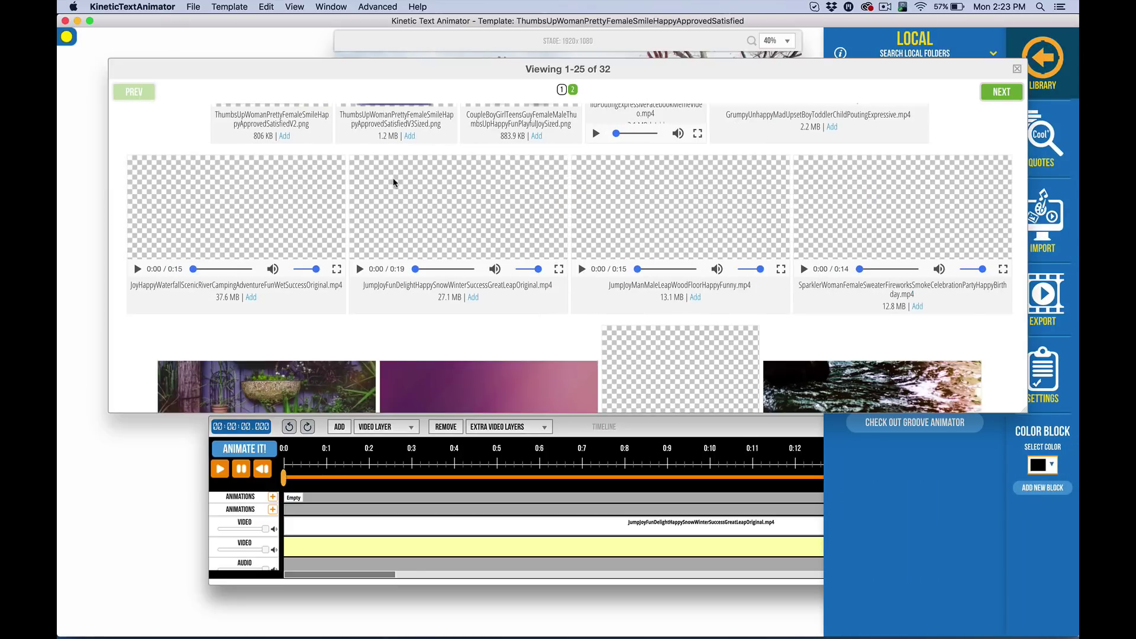
click(918, 306)
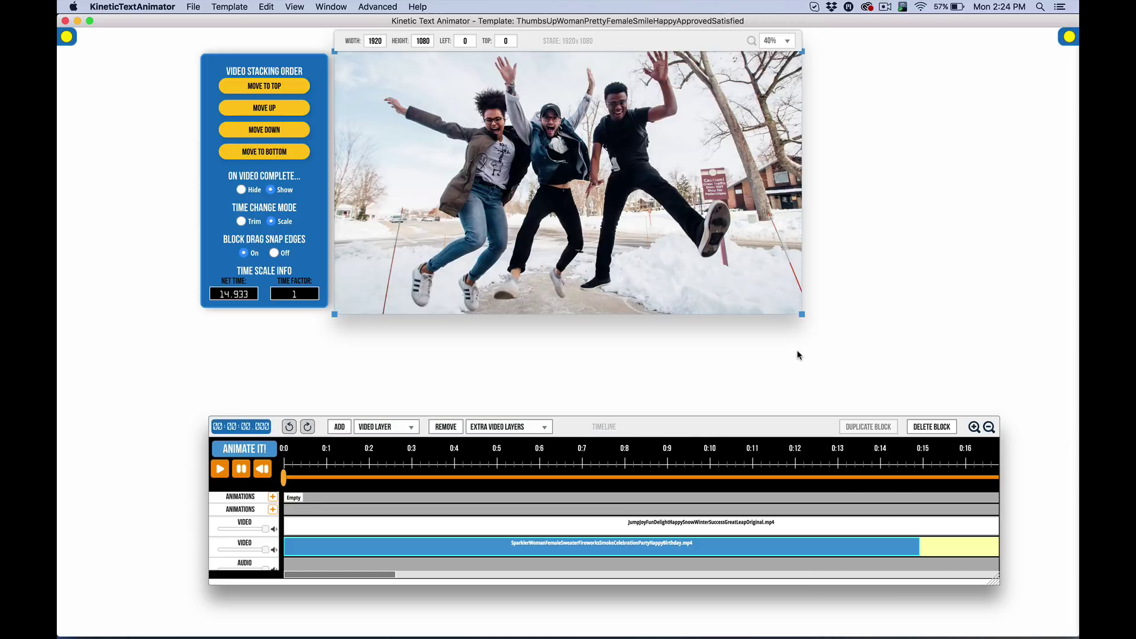
click(989, 427)
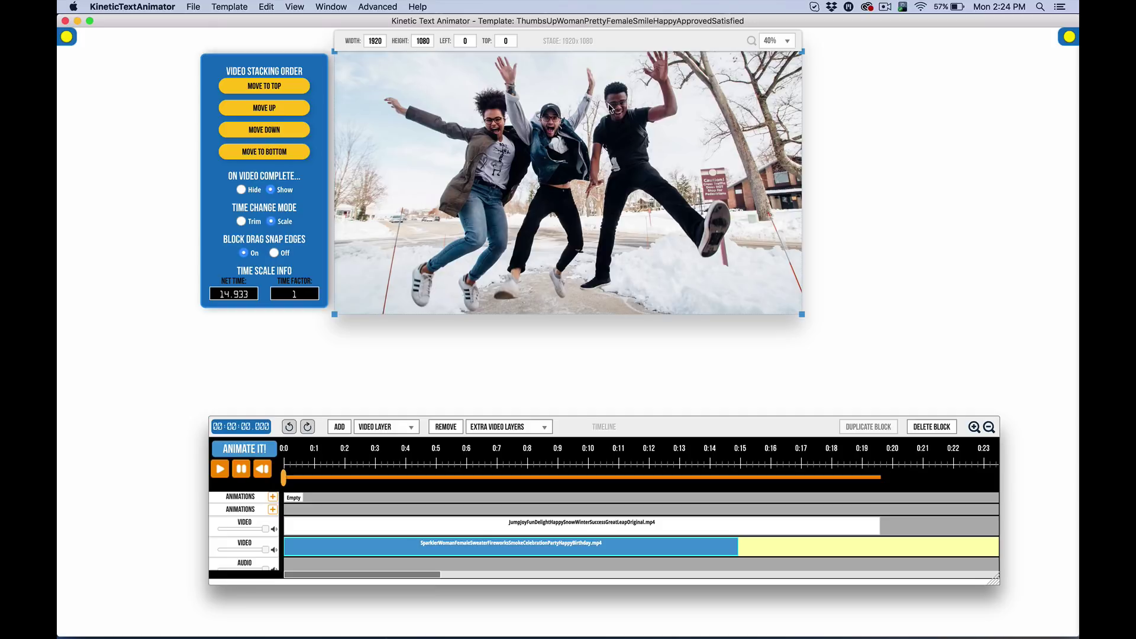
Step: Set both clips to height 540 (960×540), moving the sparkler clip to the top of the stack
click(426, 41)
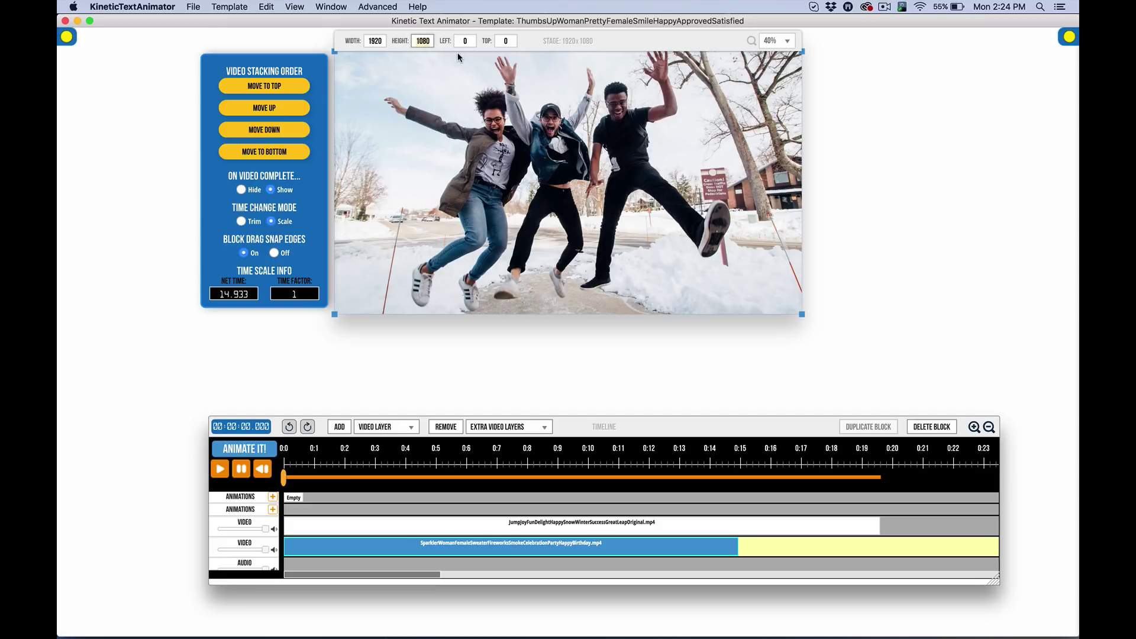
text(540)
key(Return)
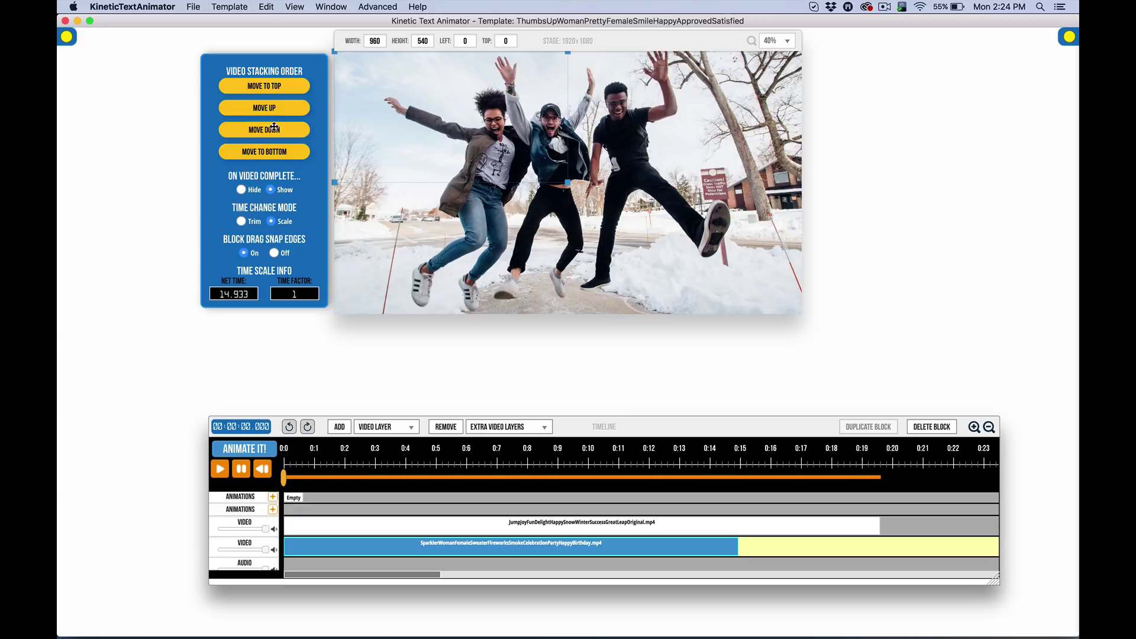
click(274, 89)
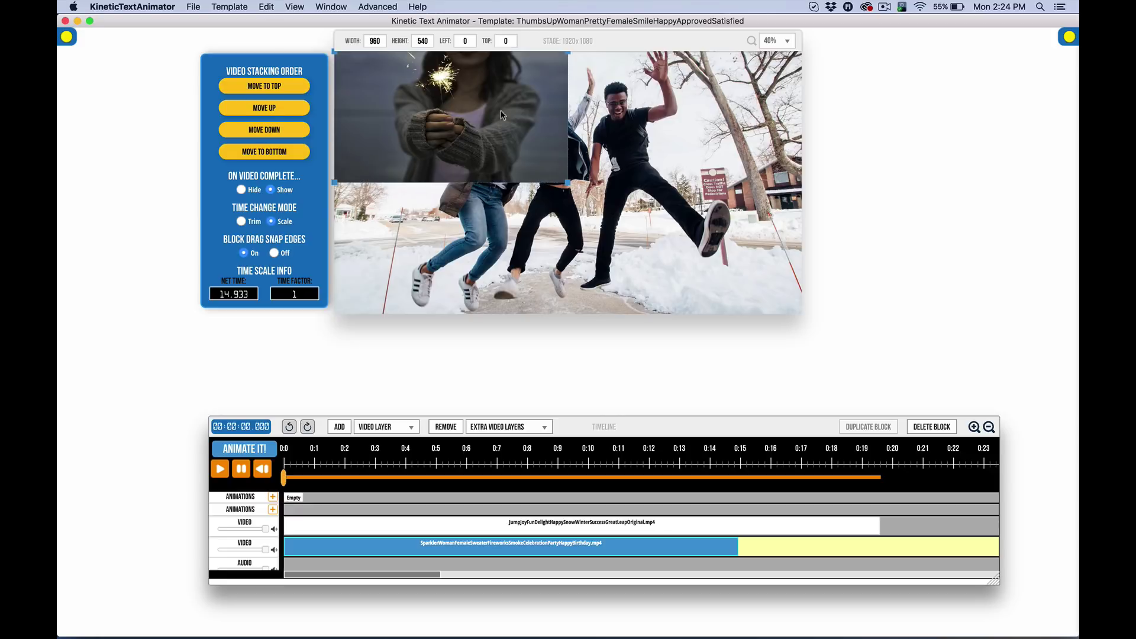
click(659, 521)
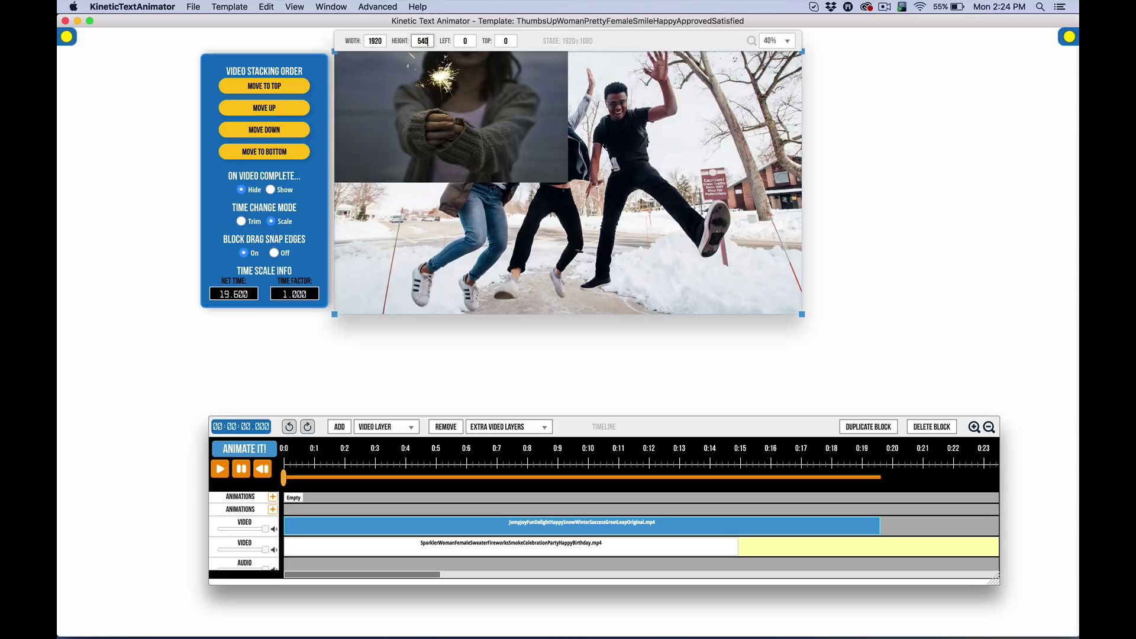
key(Return)
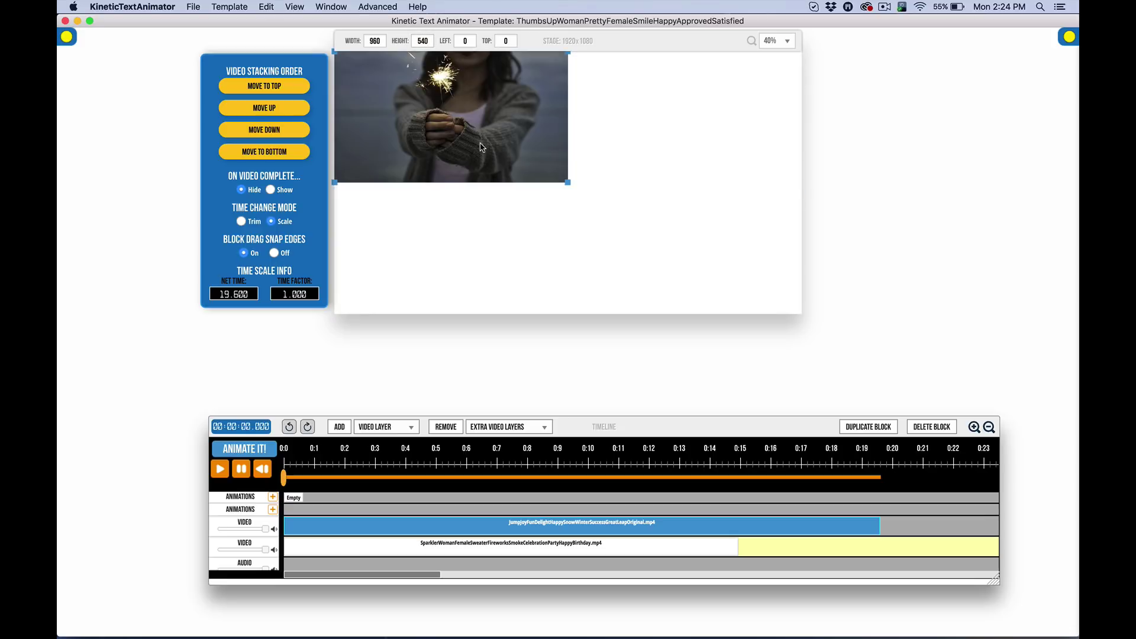
Step: Position the jumping clip at top 0, left 960, beside the sparkler clip
drag(481, 146, 604, 253)
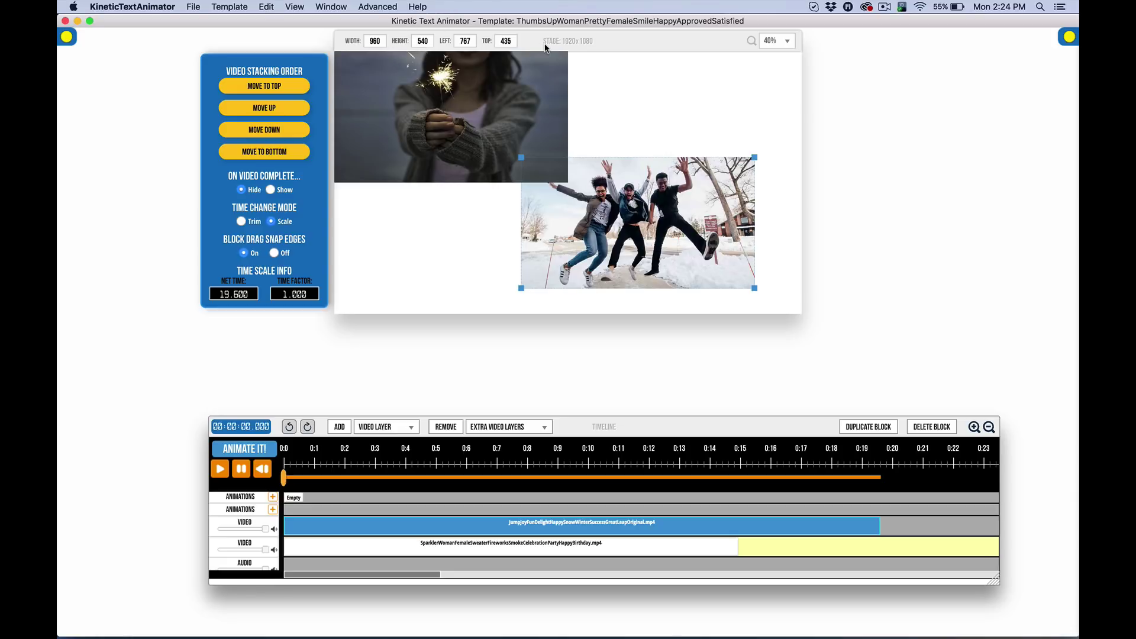
click(507, 43)
text(0)
click(467, 42)
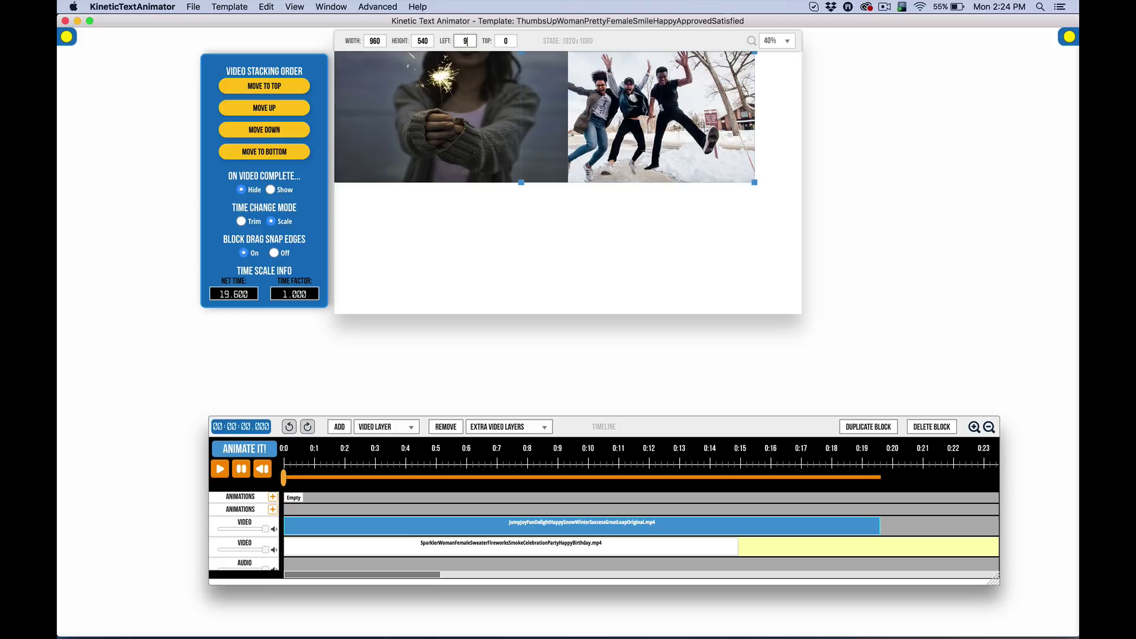
key(Return)
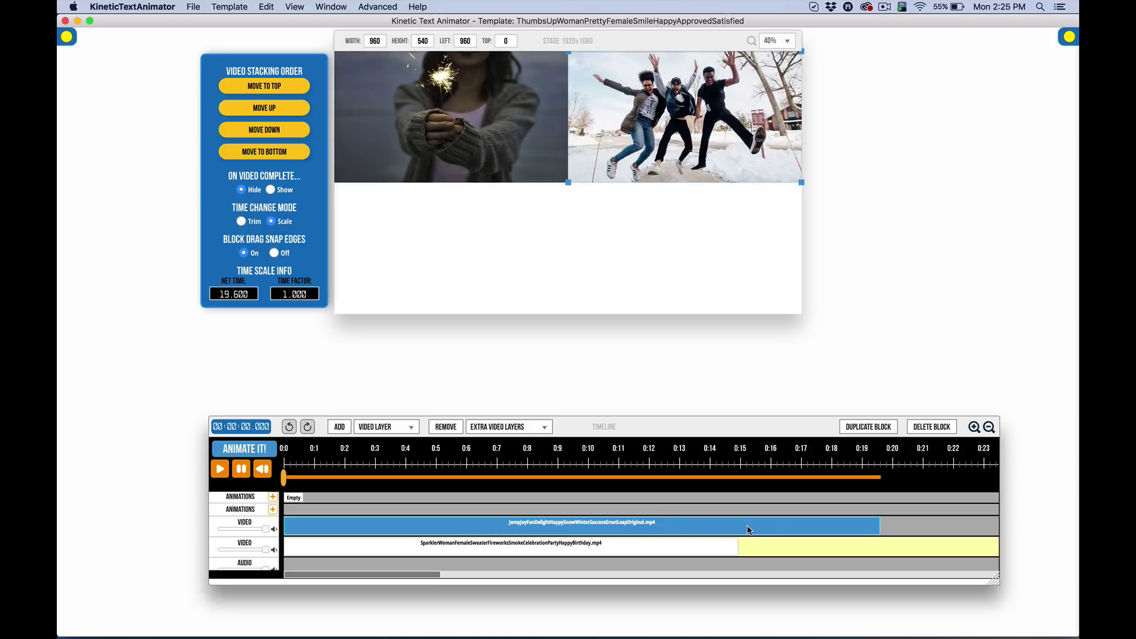
Step: Switch the jumping clip block's Time Change Mode to Scale and select the sparkler block
click(909, 533)
click(867, 529)
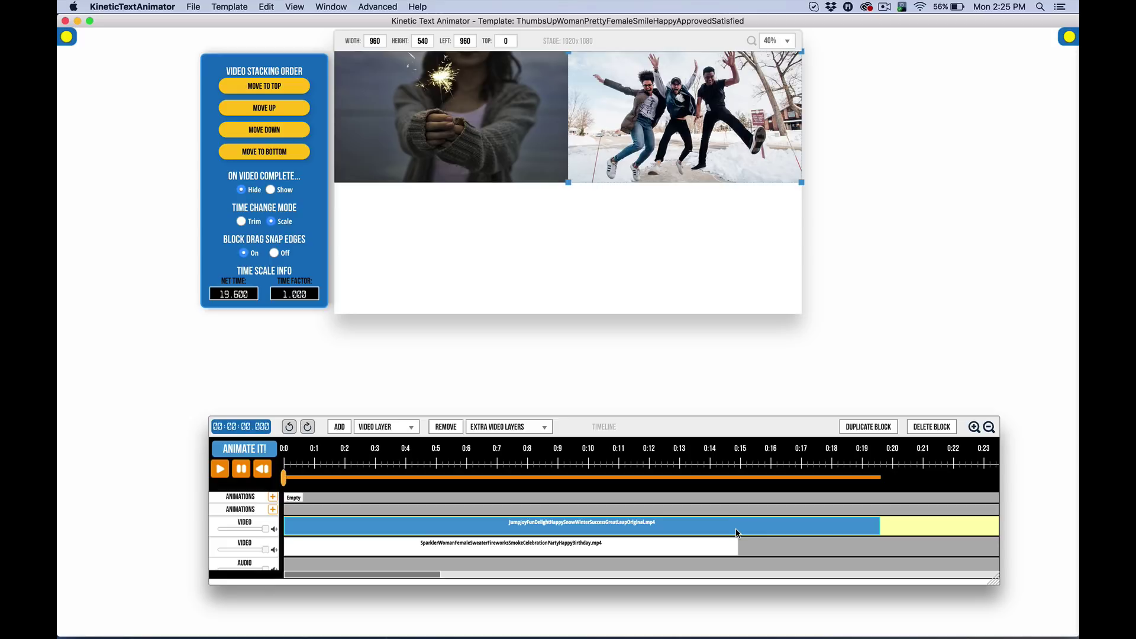
click(271, 222)
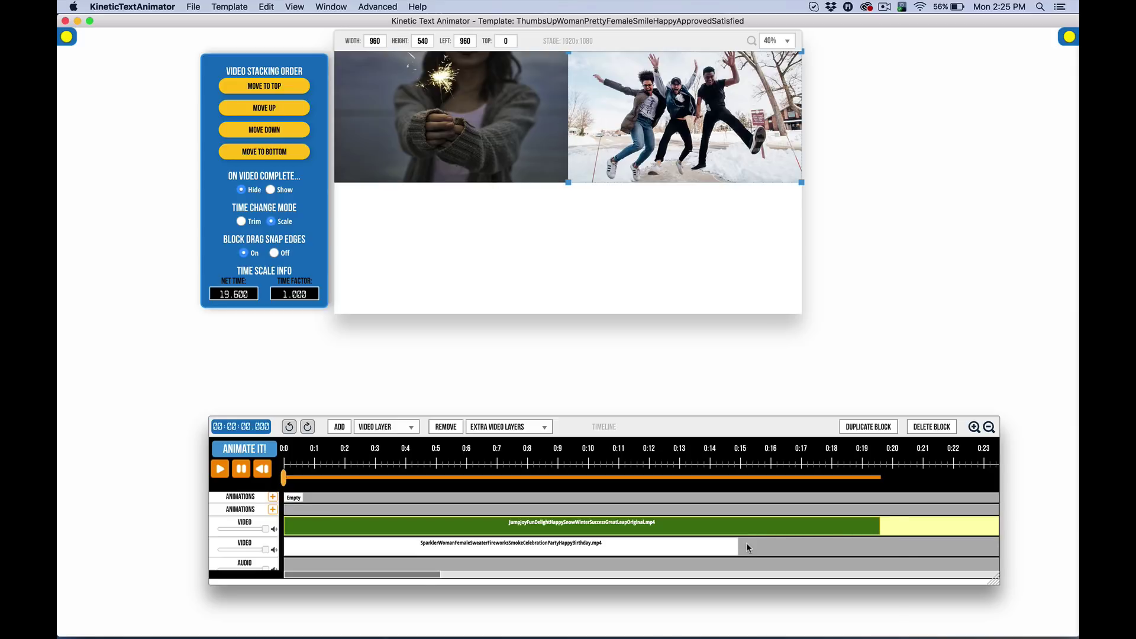
click(729, 546)
Step: Shorten the jumping clip to end at 0:15 (time factor 1.31), matching the sparkler clip's end
click(733, 478)
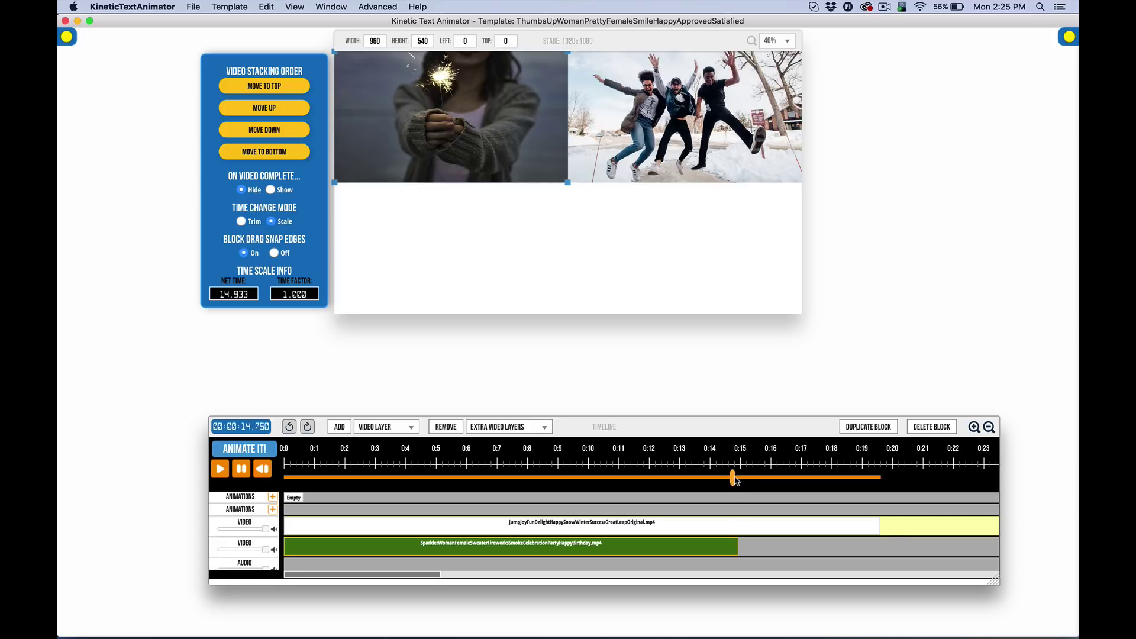
drag(733, 478, 740, 483)
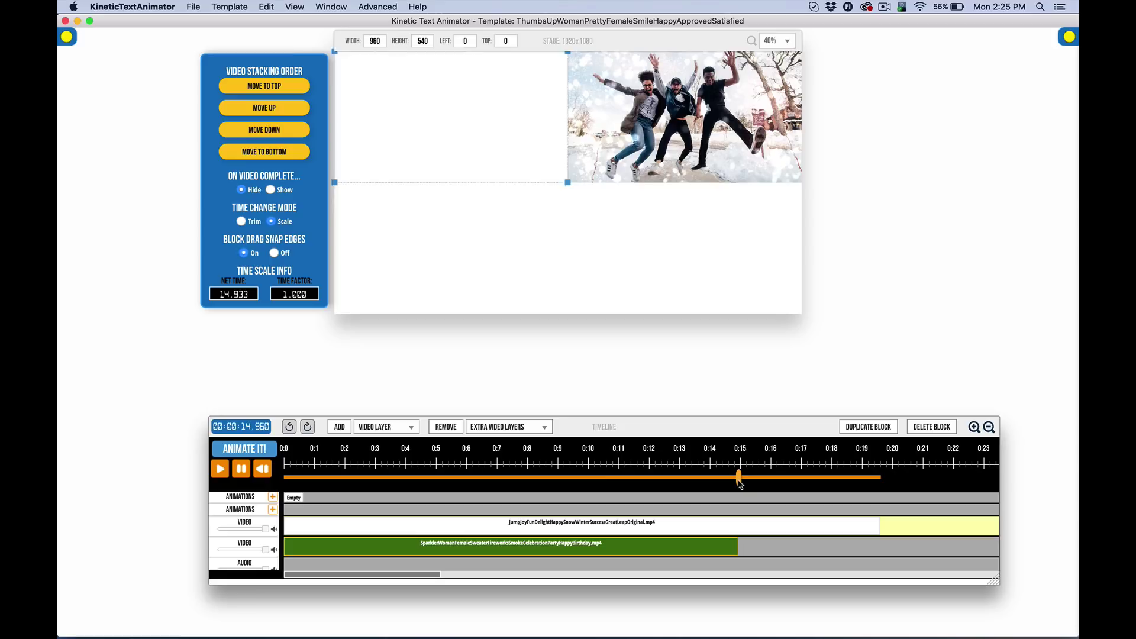
drag(740, 480, 738, 481)
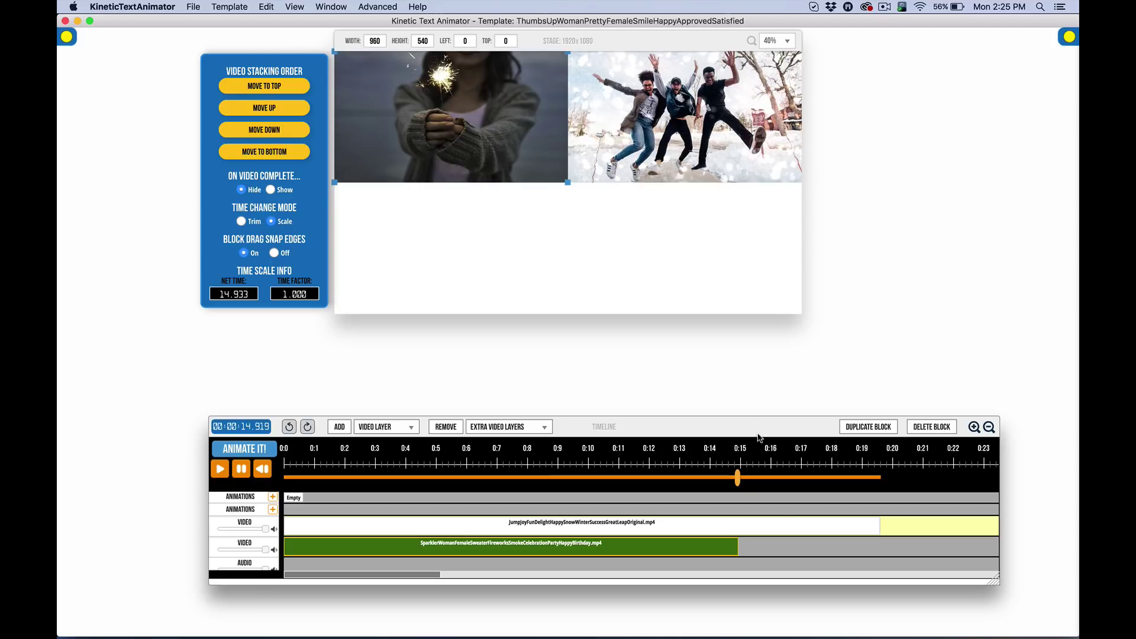
click(798, 533)
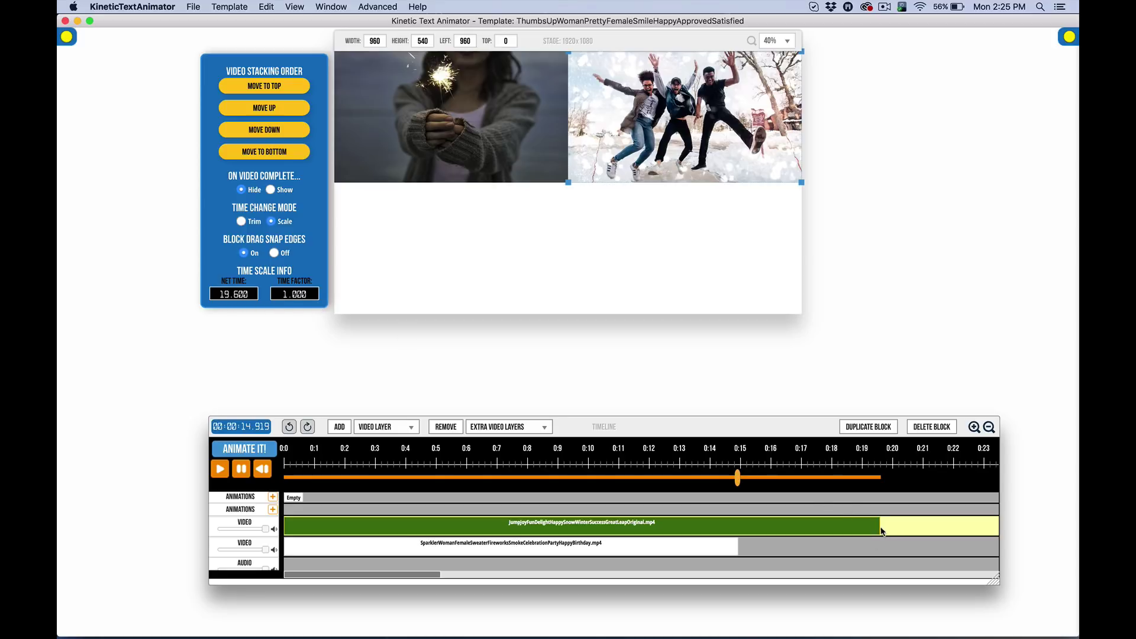
drag(879, 529, 739, 534)
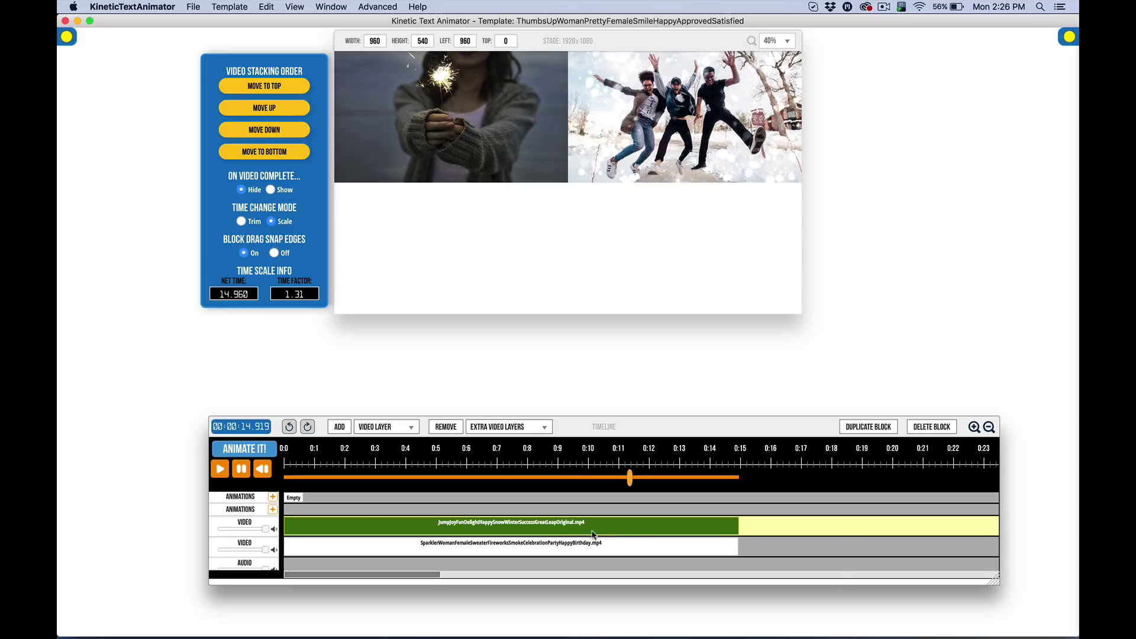
click(975, 427)
click(974, 426)
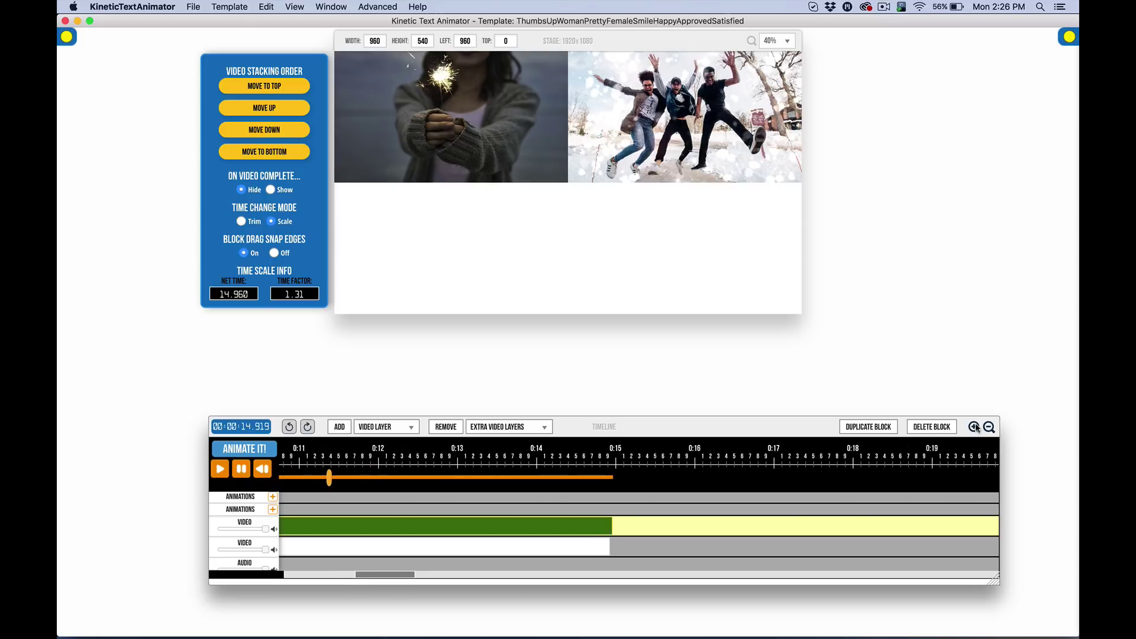
click(975, 427)
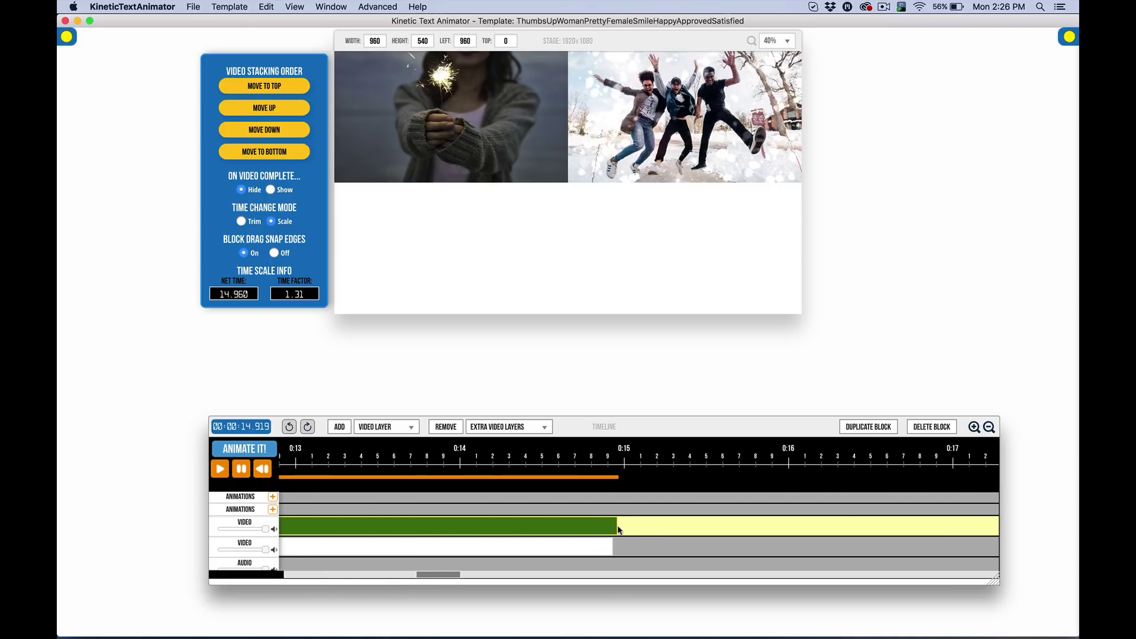
drag(616, 526, 612, 523)
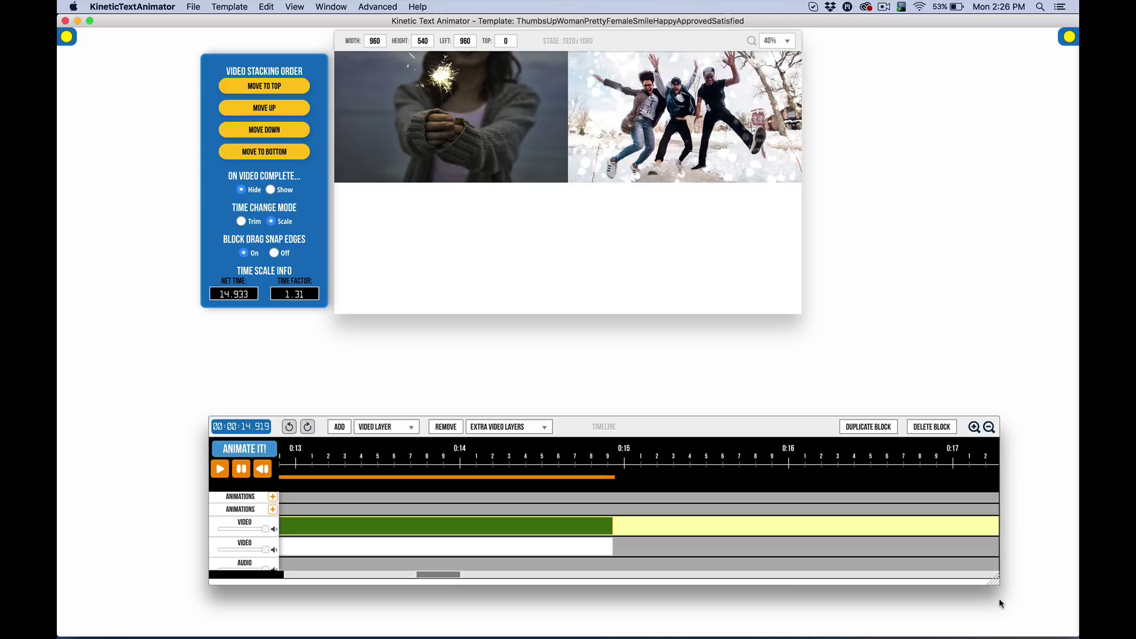
click(990, 428)
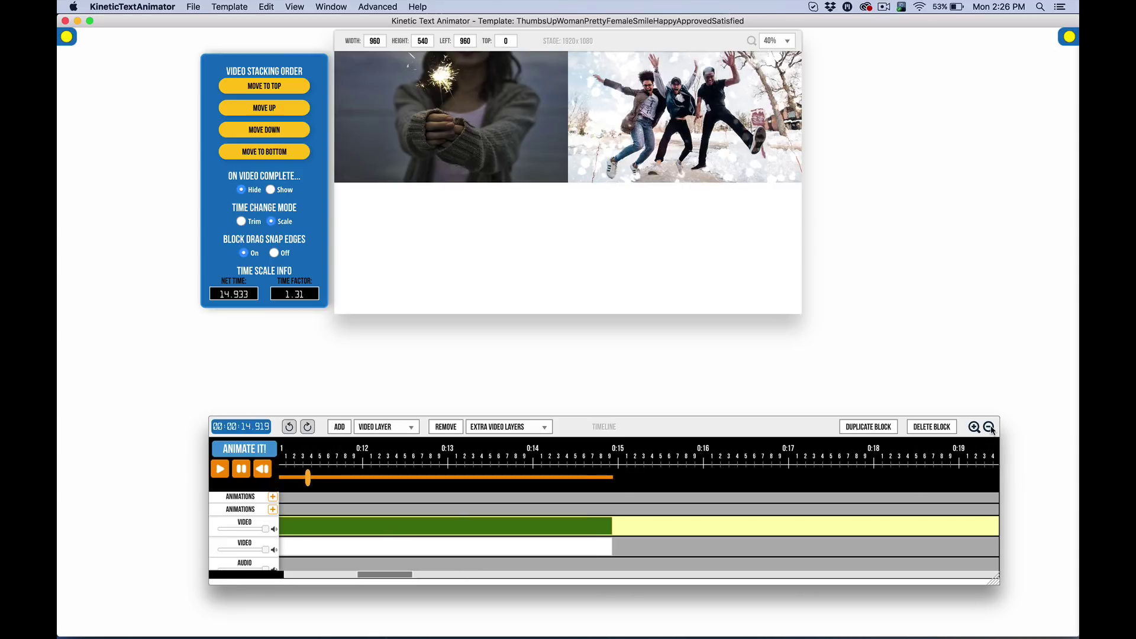
click(989, 428)
click(990, 428)
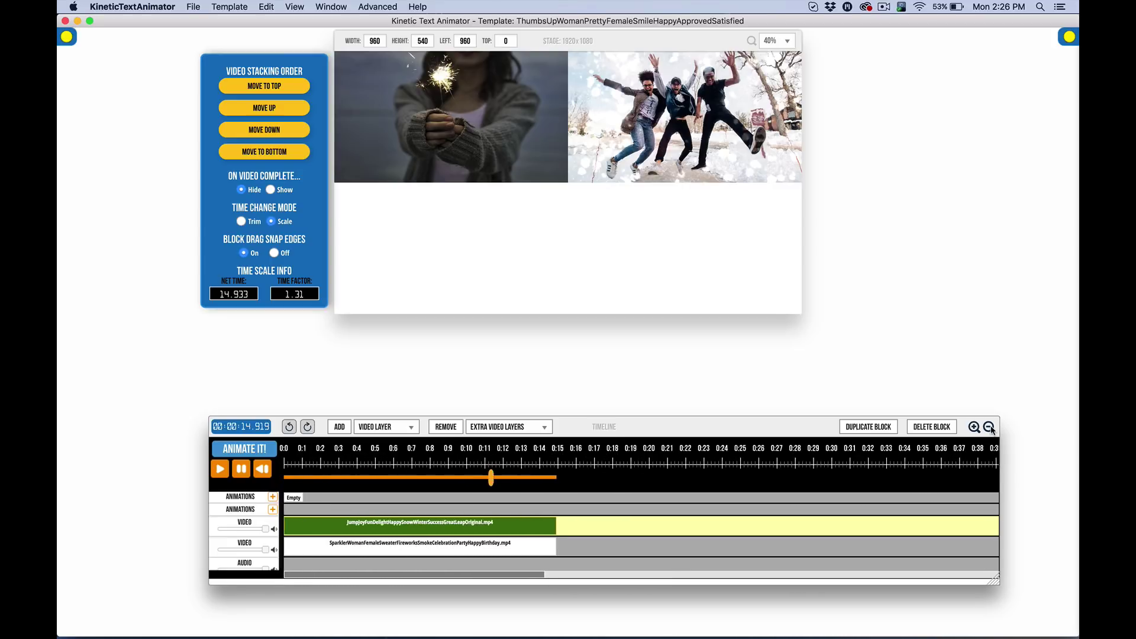
click(991, 428)
click(974, 427)
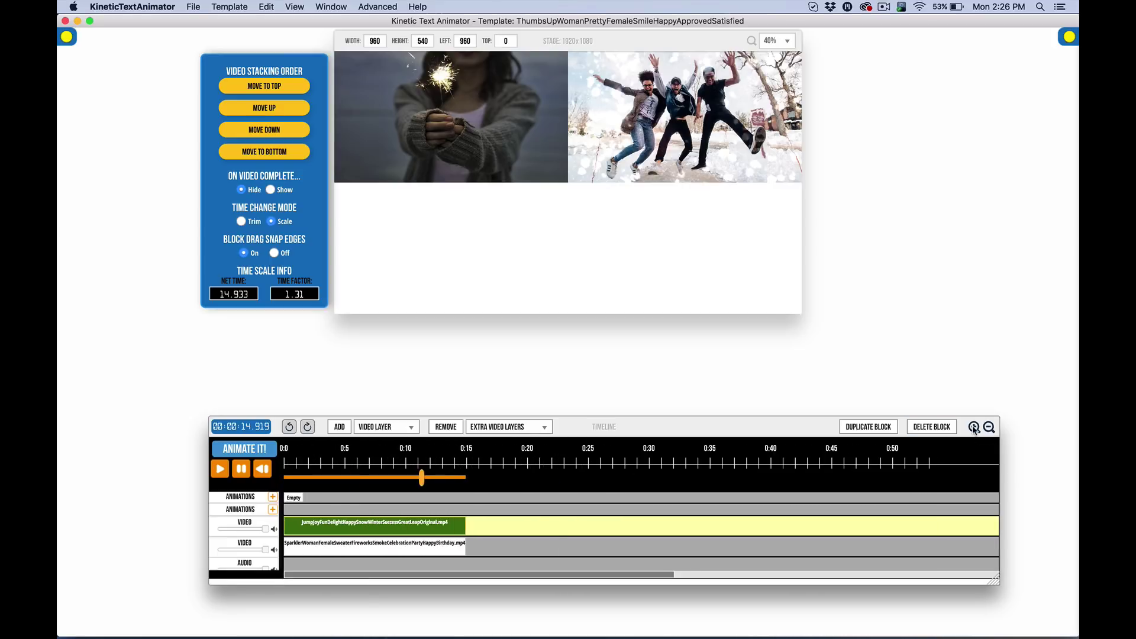
click(974, 427)
click(974, 427)
Step: Add a new video track and test-move the sparkler clip onto it and back
click(974, 427)
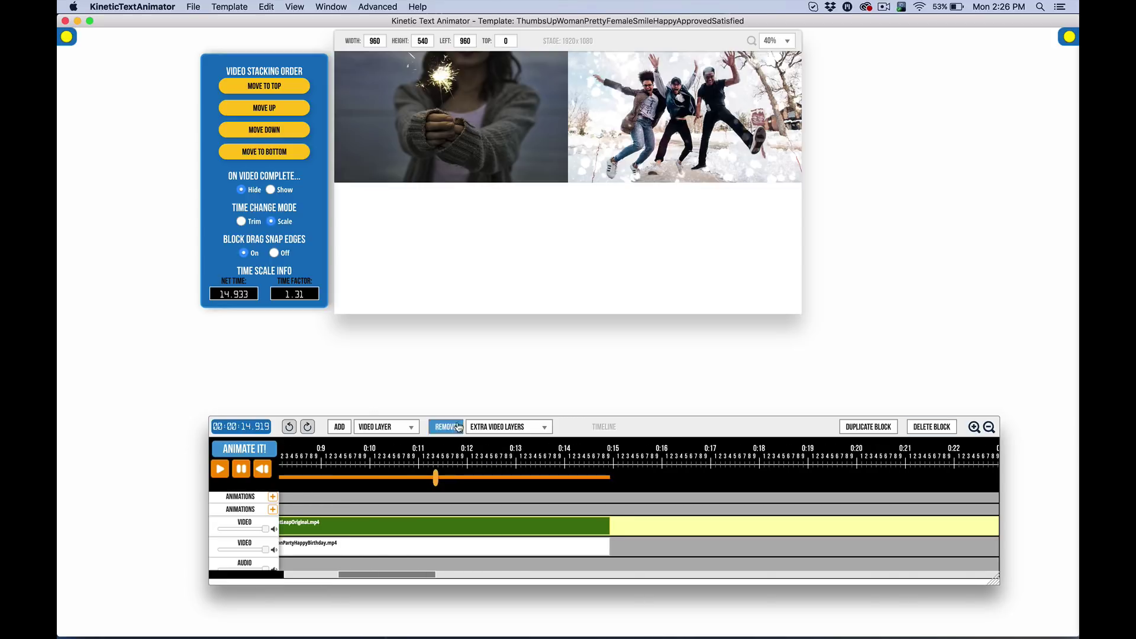
click(338, 428)
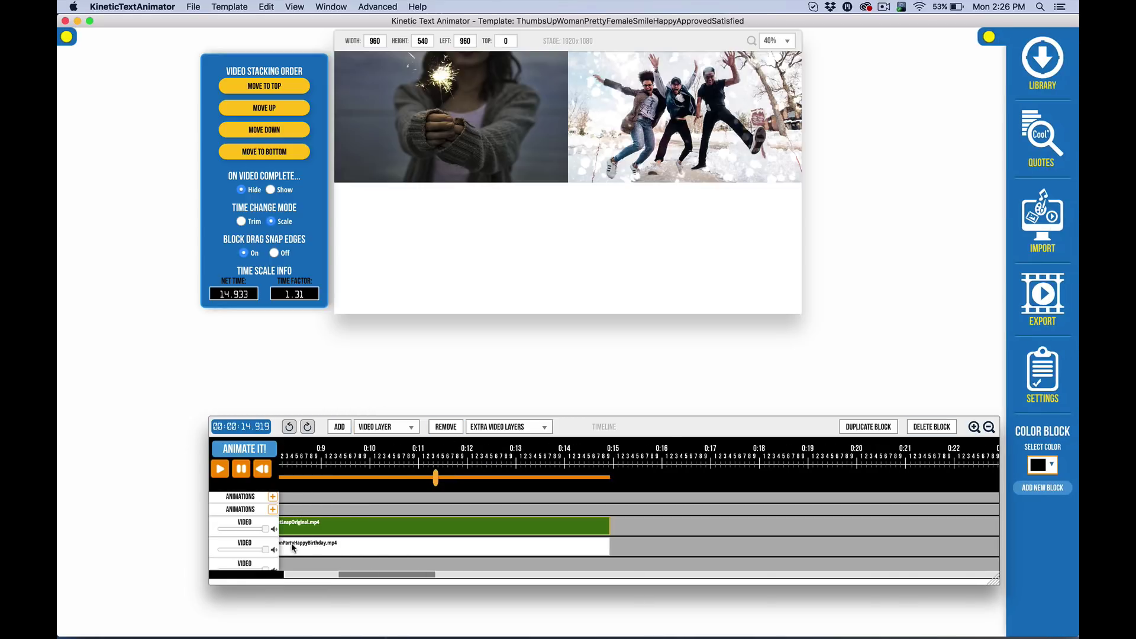
click(351, 550)
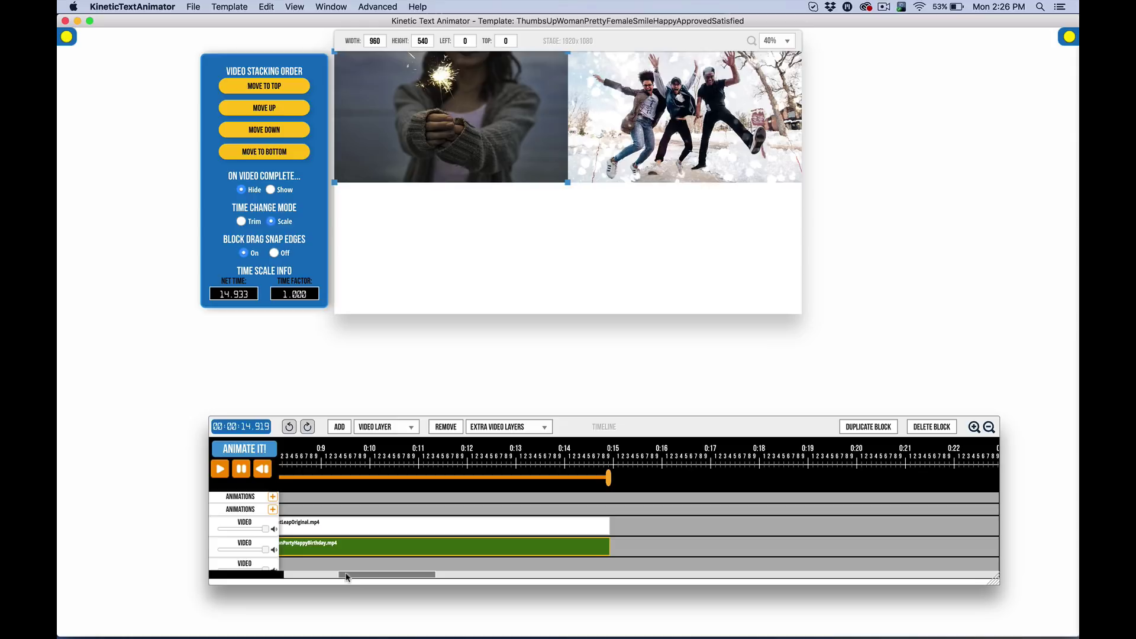
scroll(474, 559, left, 5)
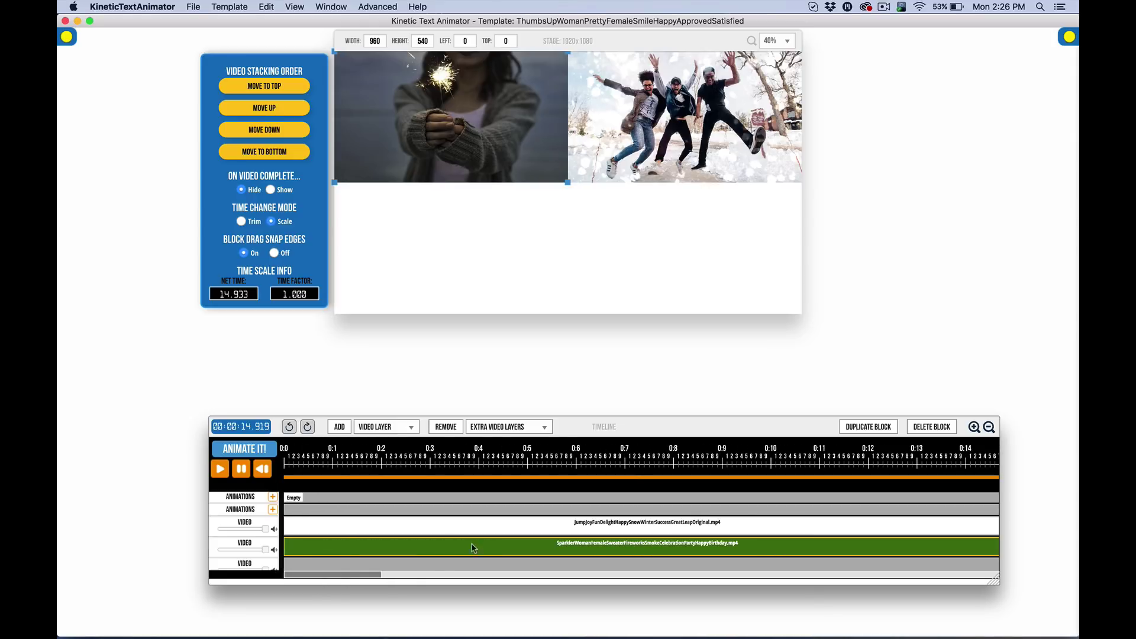
drag(453, 547, 450, 566)
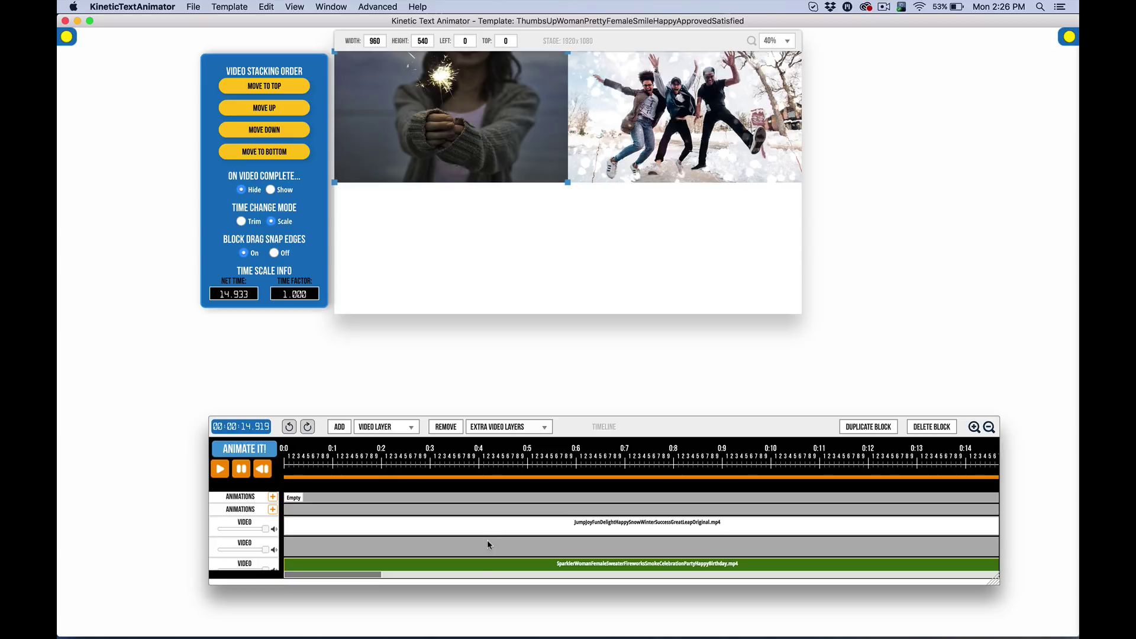
drag(489, 564, 487, 547)
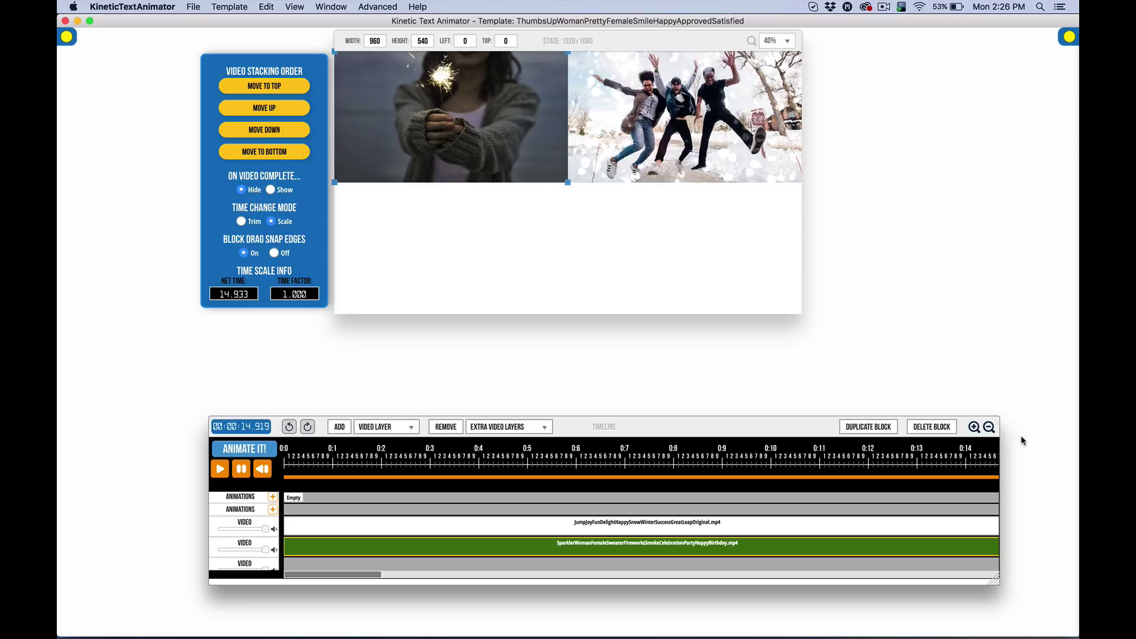
Step: Readjust the timeline zoom and scroll, then bring up the track-type choices
click(989, 428)
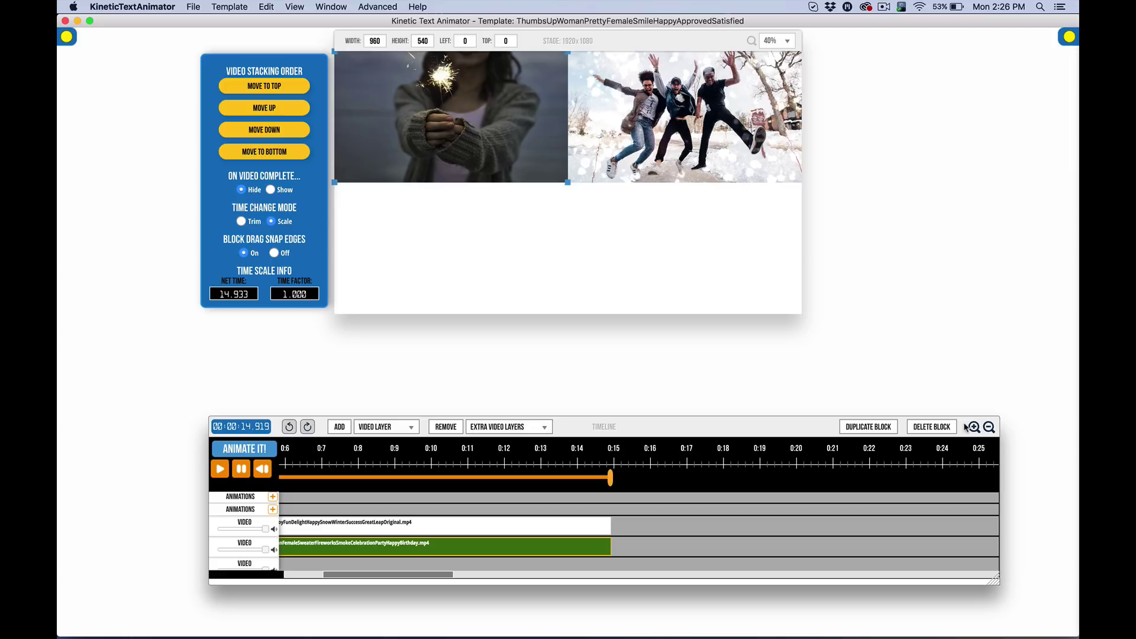
click(974, 428)
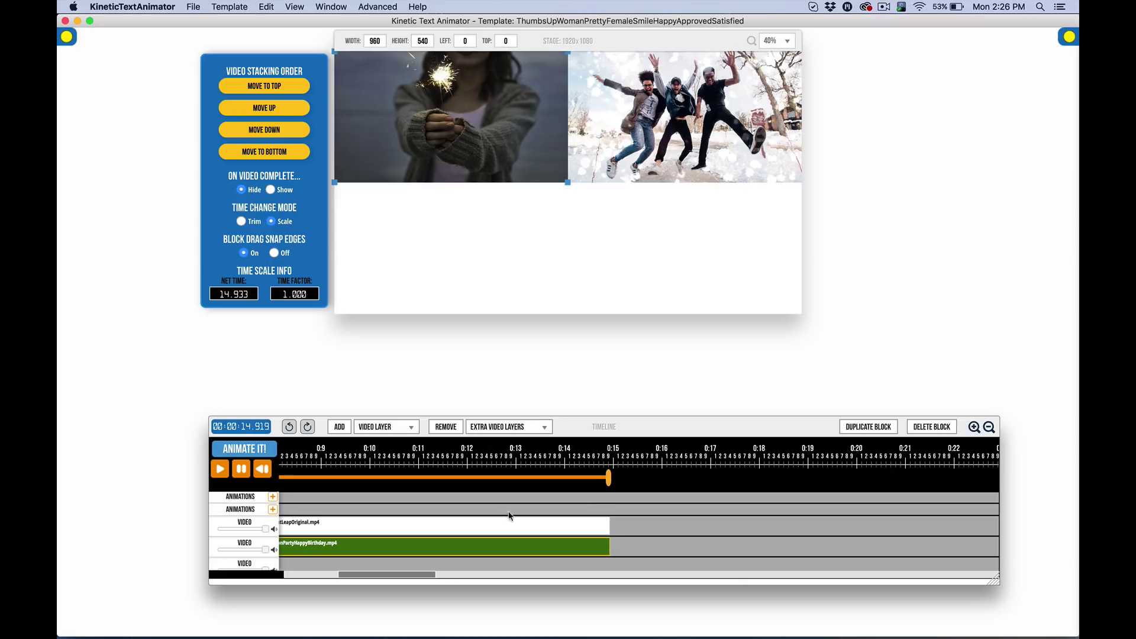
scroll(497, 518, left, 2)
scroll(497, 518, left, 10)
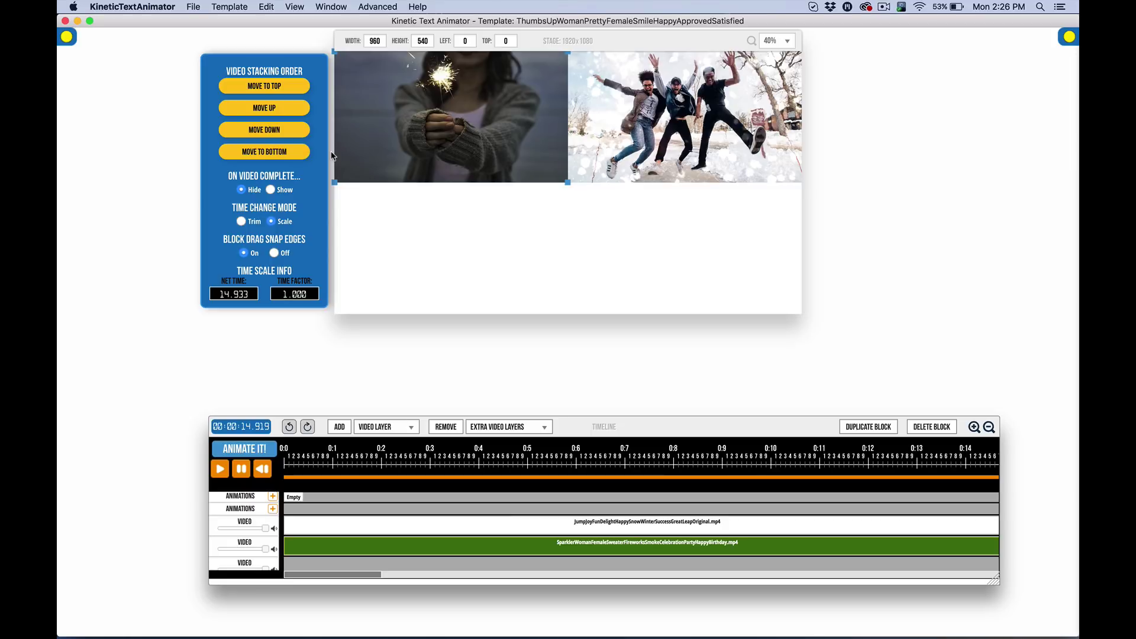
click(387, 427)
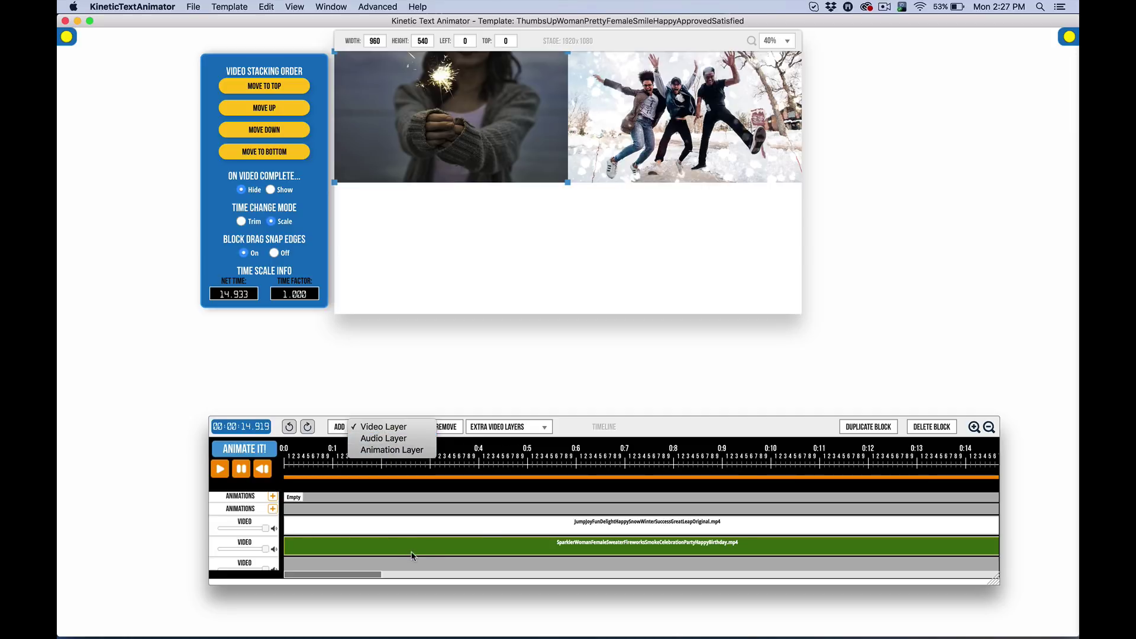
Step: Delete the empty Extra Video Layers track and bring up the text animation panel
click(552, 523)
scroll(547, 518, down, 3)
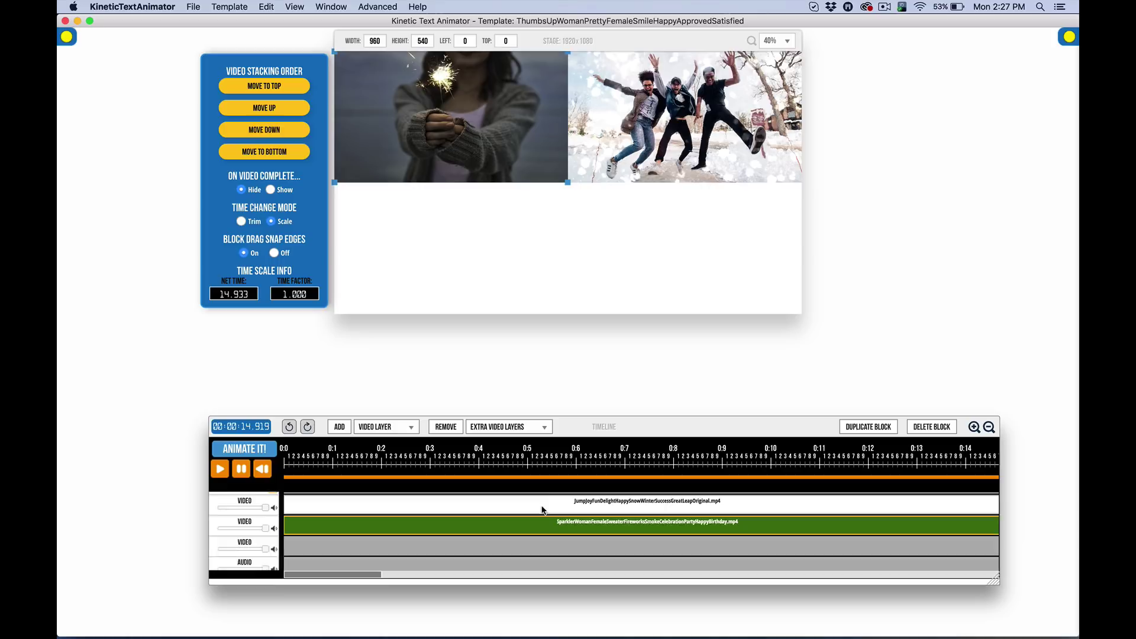
scroll(542, 510, up, 1)
scroll(542, 518, down, 3)
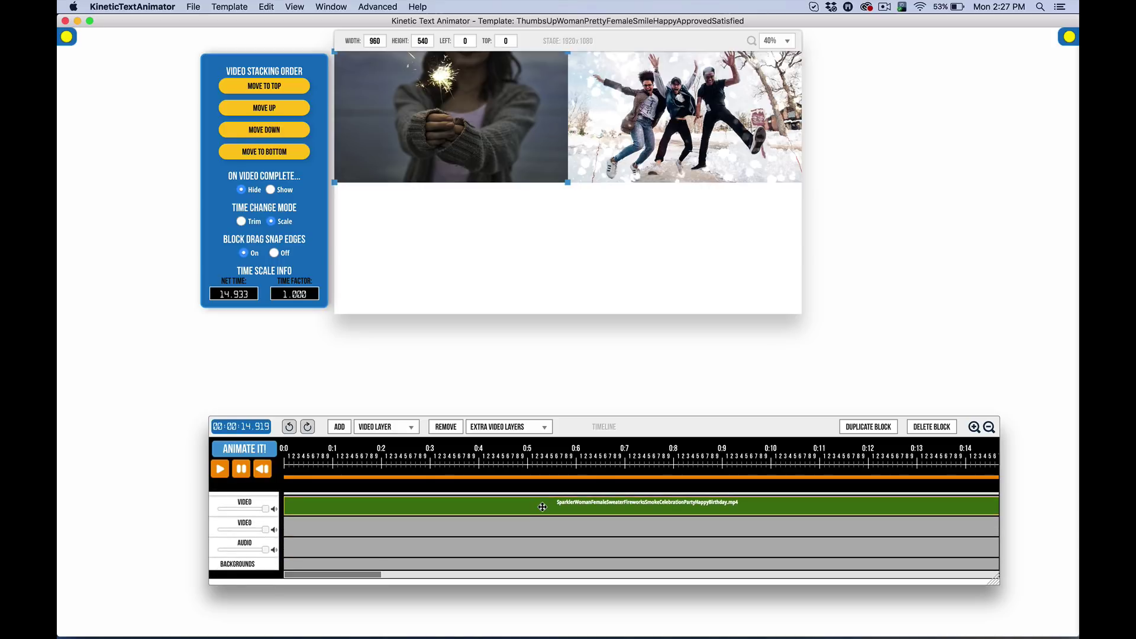
scroll(542, 525, up, 3)
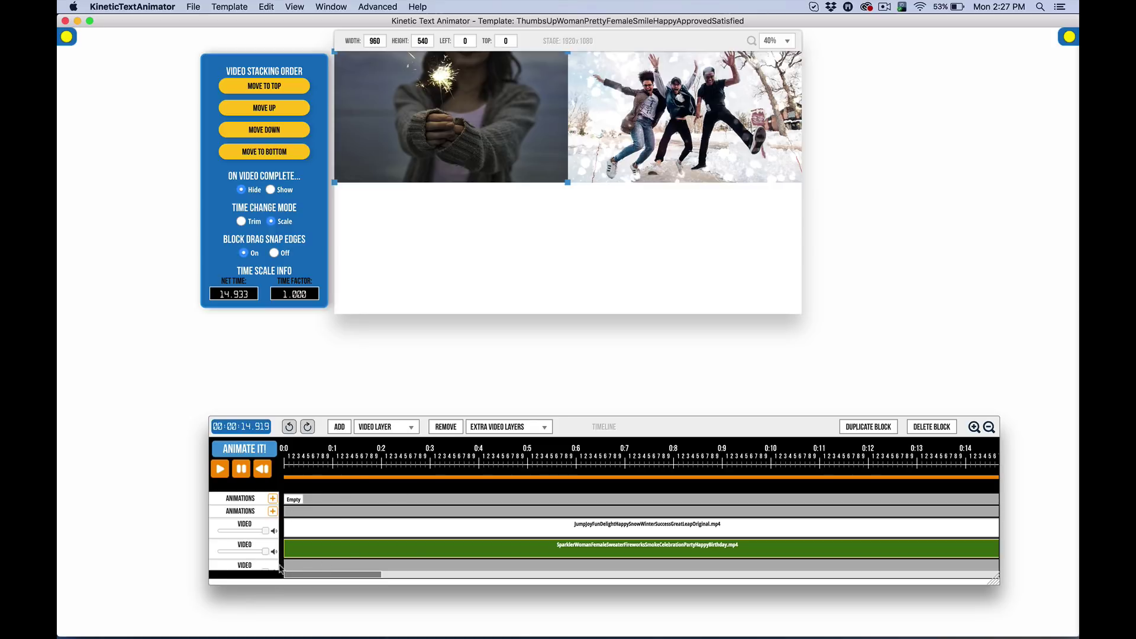
click(503, 427)
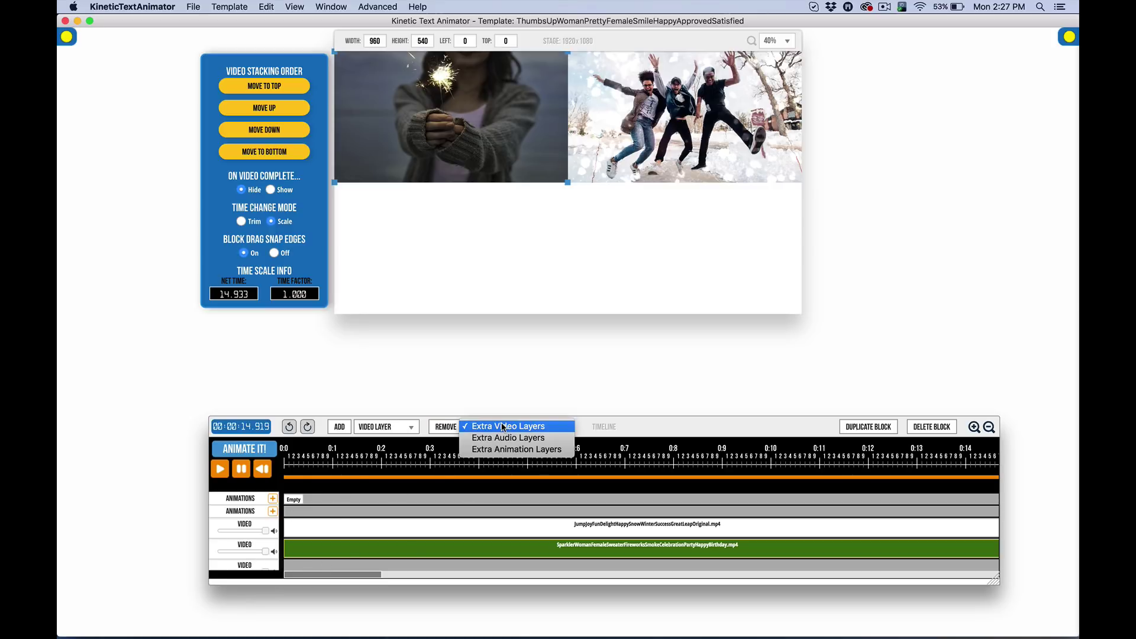
click(447, 428)
click(447, 428)
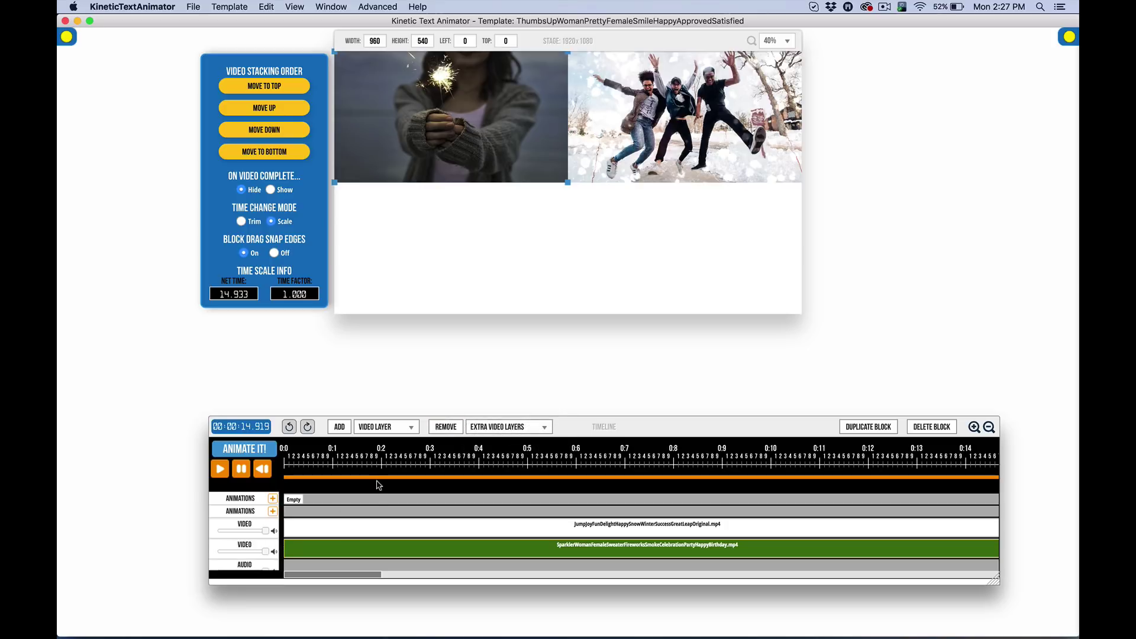
click(67, 37)
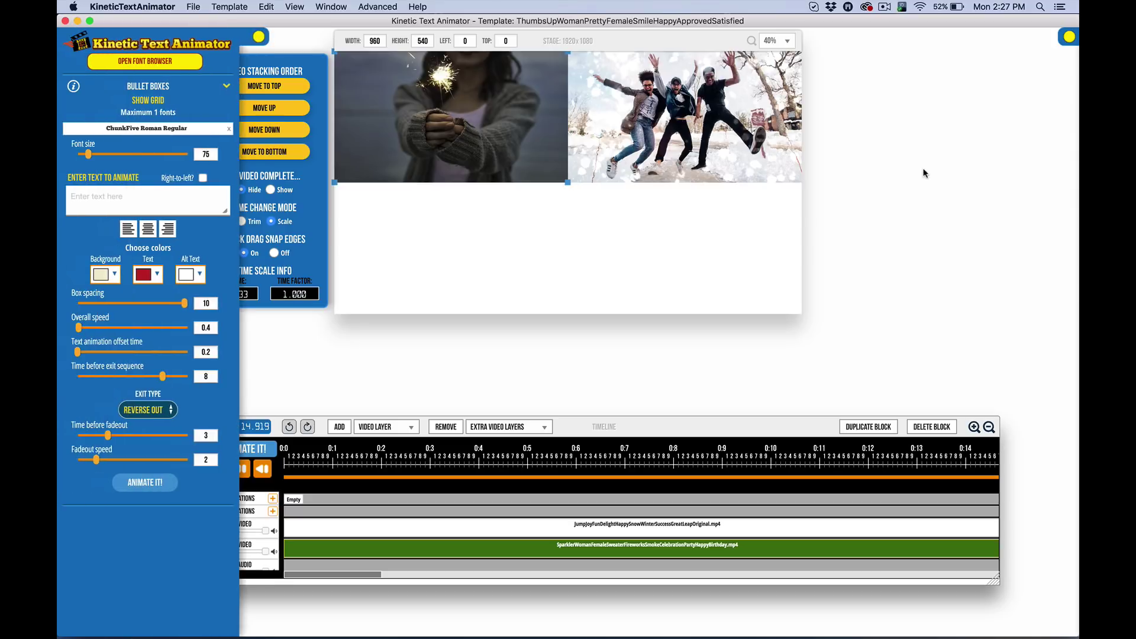
Step: Assign the Dimensional Jolt animation style to the empty block, outlining the lower stage area
click(1068, 36)
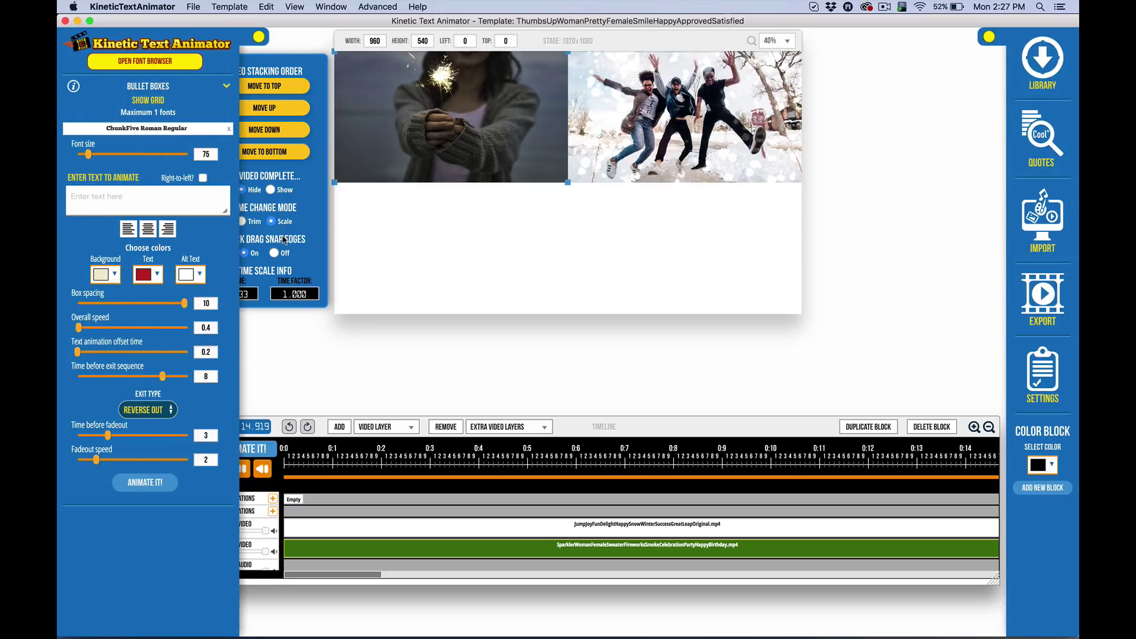
click(294, 501)
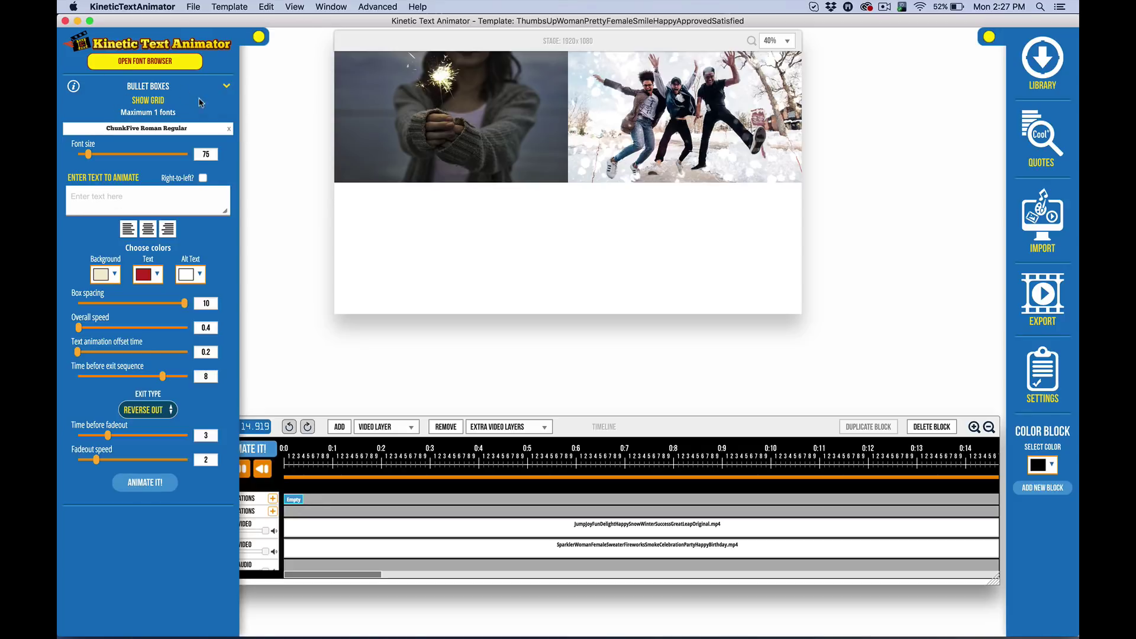
click(156, 89)
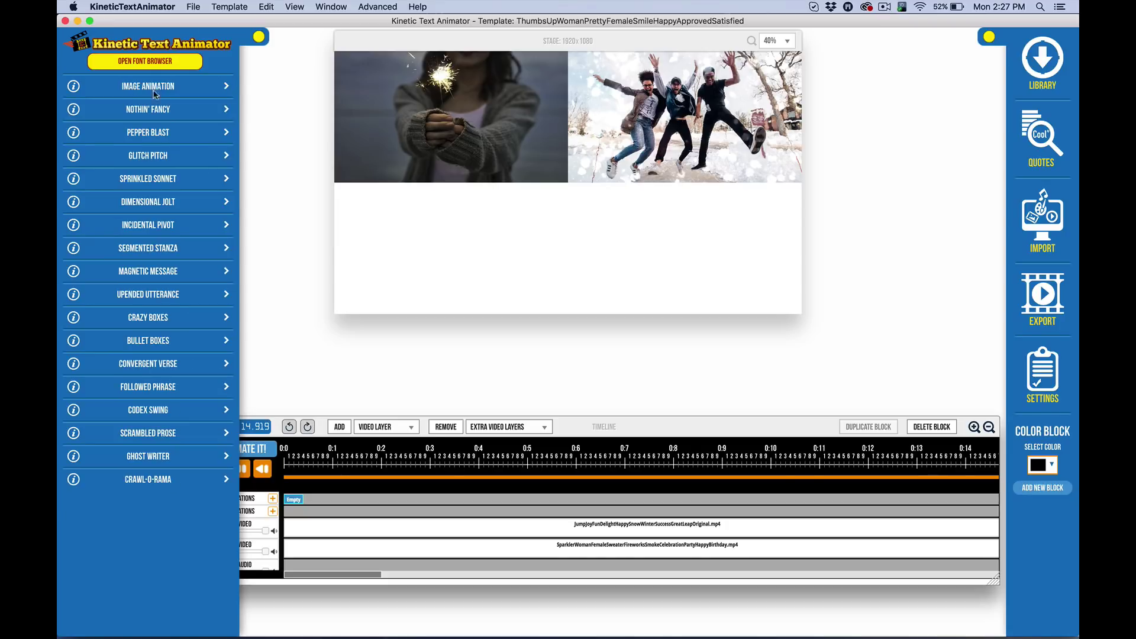
click(153, 203)
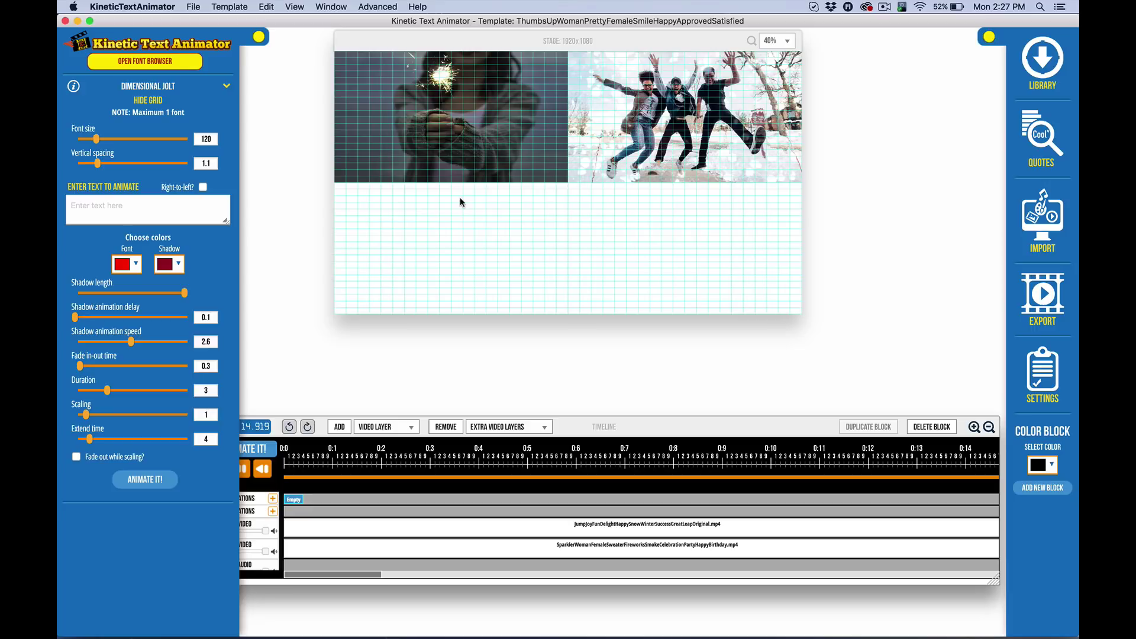
drag(339, 185, 796, 311)
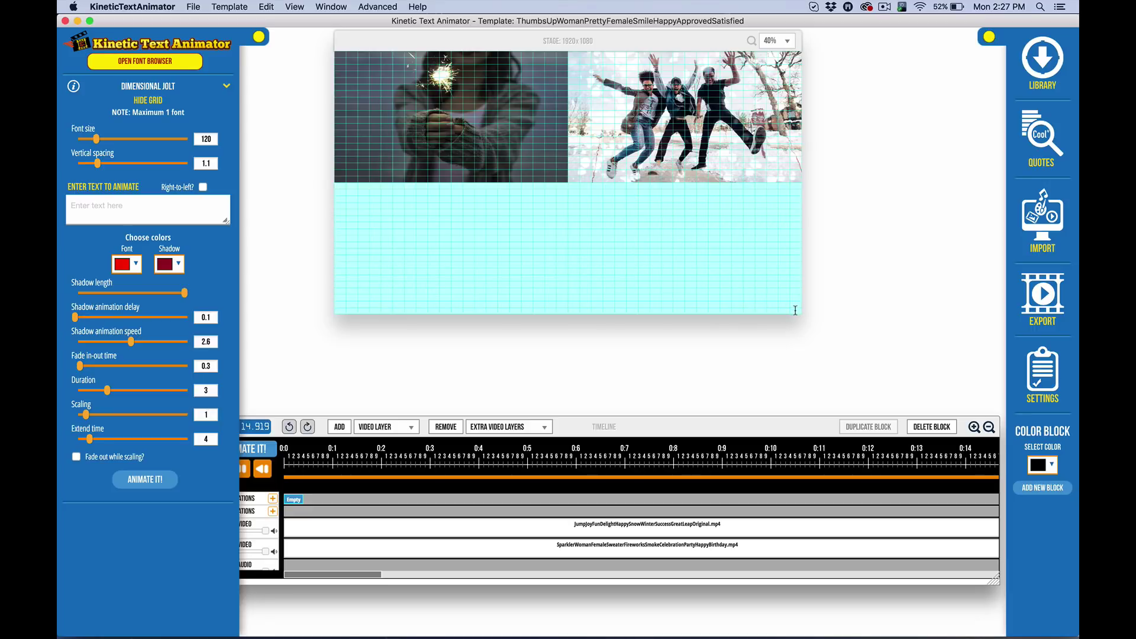
Step: Hide the grid, use ChunkFive Roman font at size 159, and enter 'Dimensional Jolt'
click(155, 101)
click(145, 64)
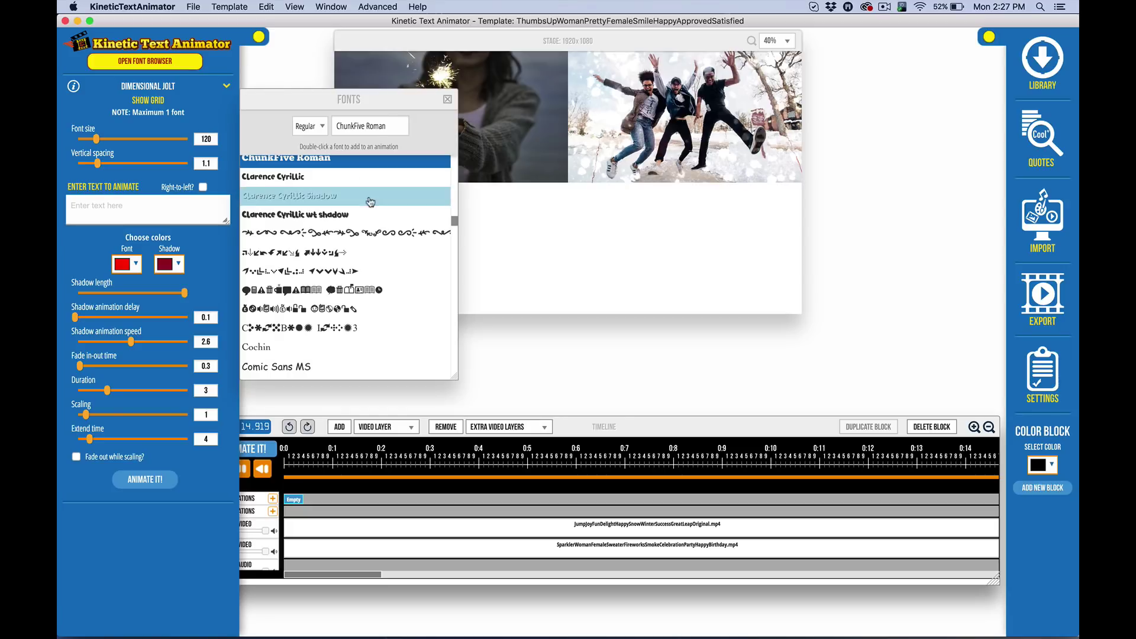
double_click(337, 165)
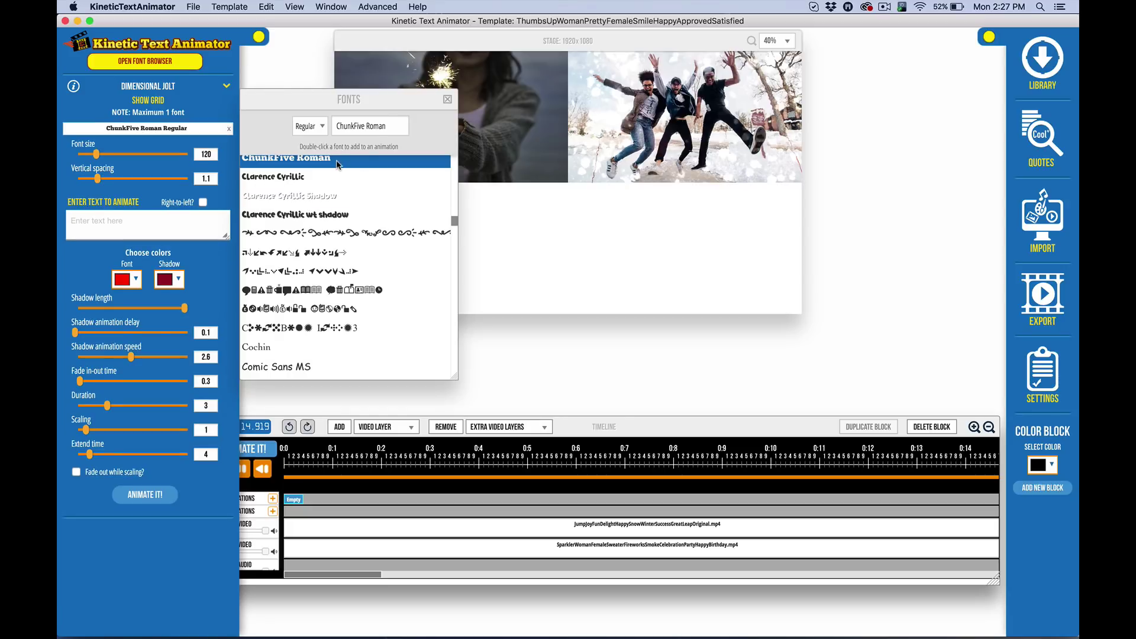
click(448, 100)
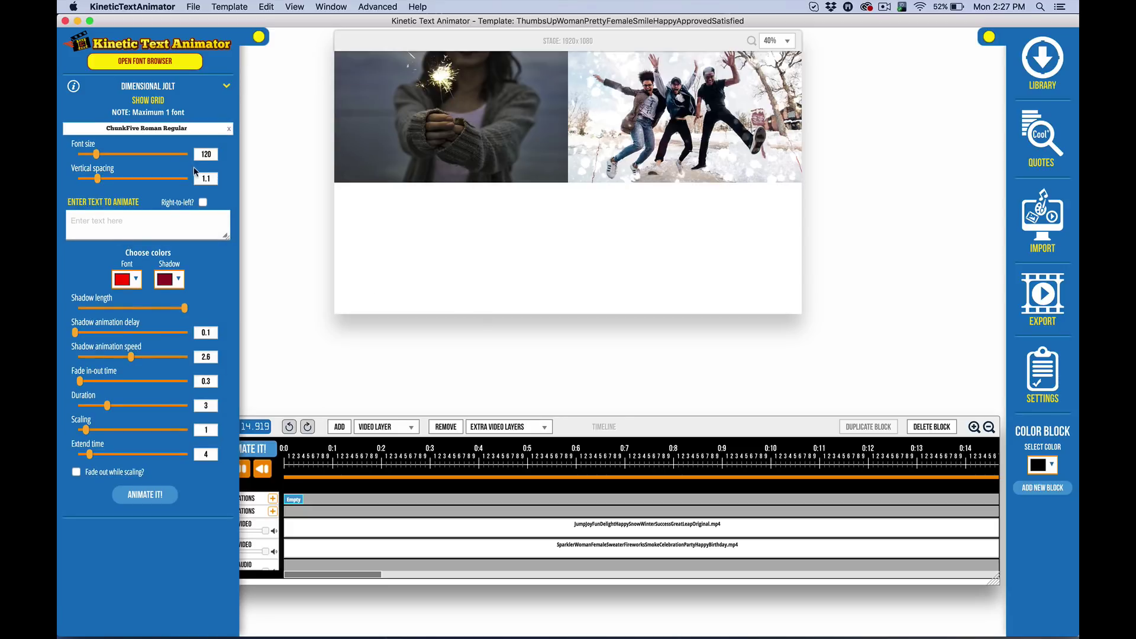
drag(96, 155, 103, 154)
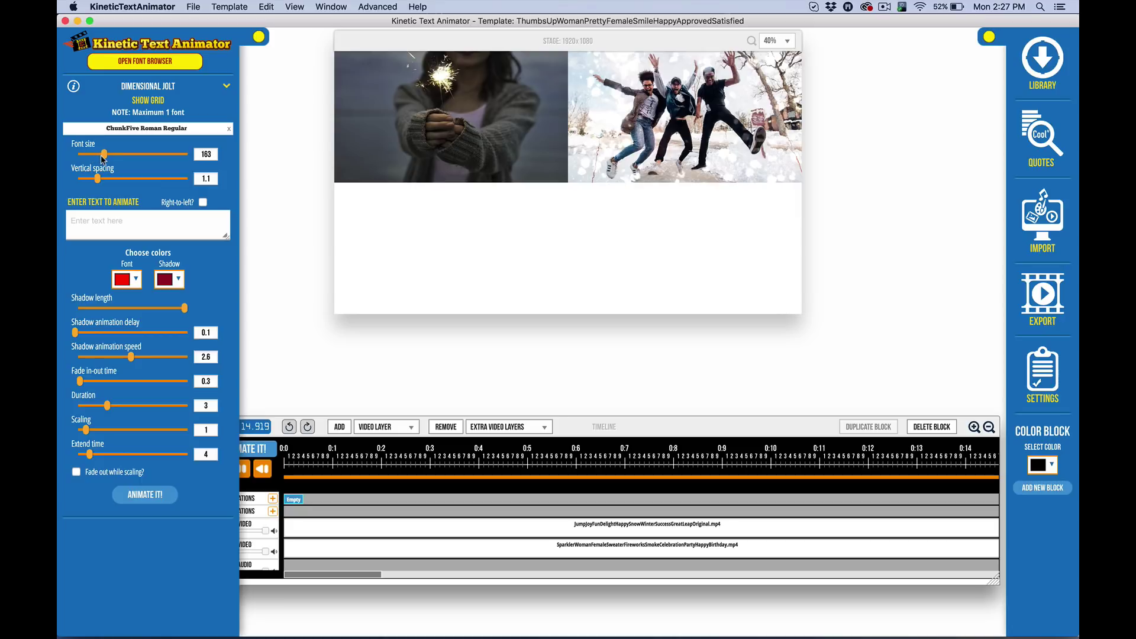
click(104, 237)
text(Dimensional Jolt)
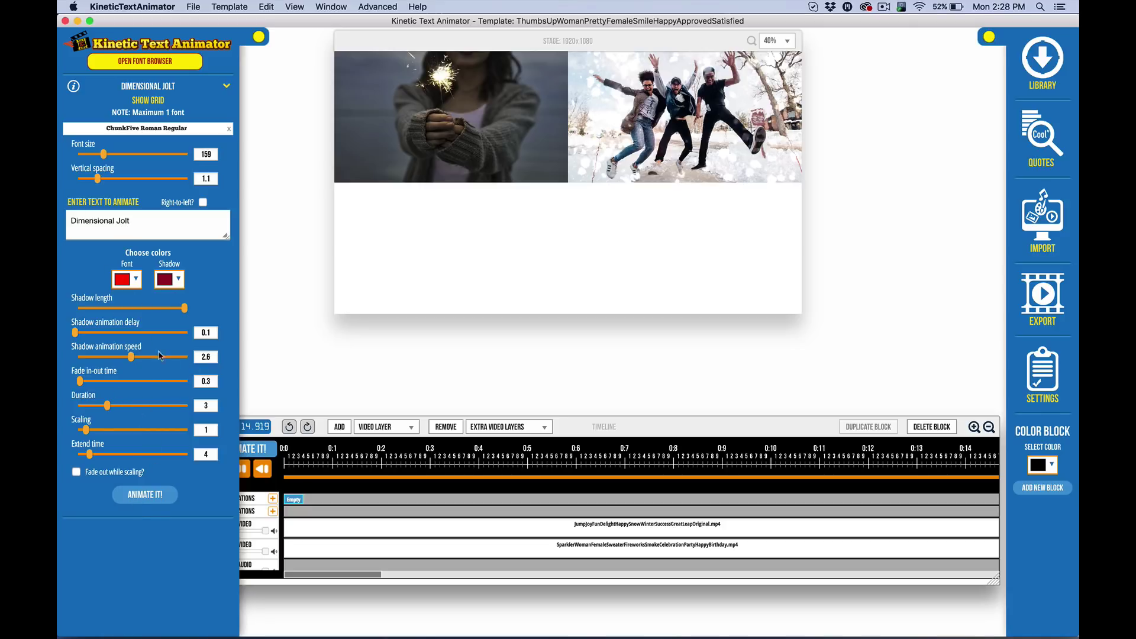
Step: Animate 'Dimensional Jolt' into the lower grid cells below the clips, then hide the grid
click(144, 496)
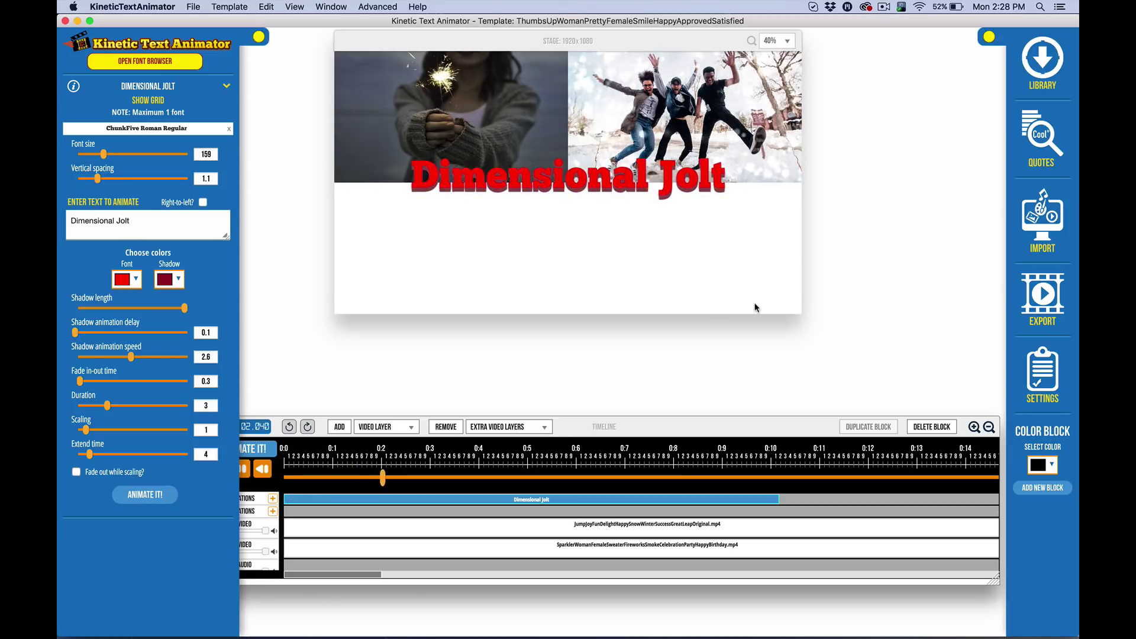
click(154, 102)
drag(342, 190, 624, 337)
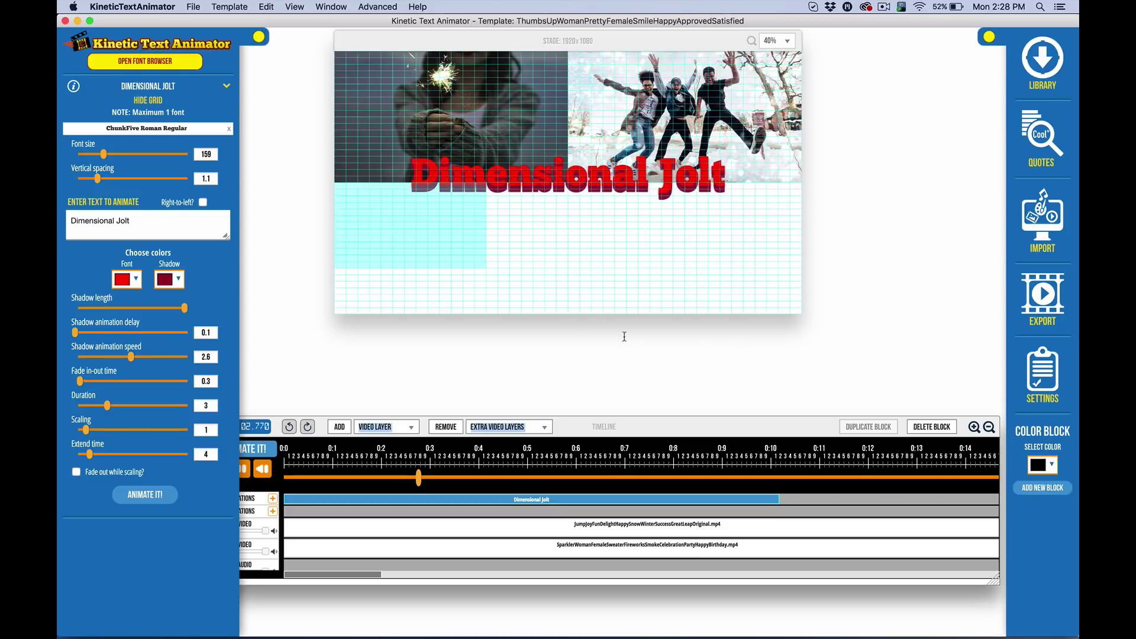
drag(751, 328, 800, 316)
click(140, 496)
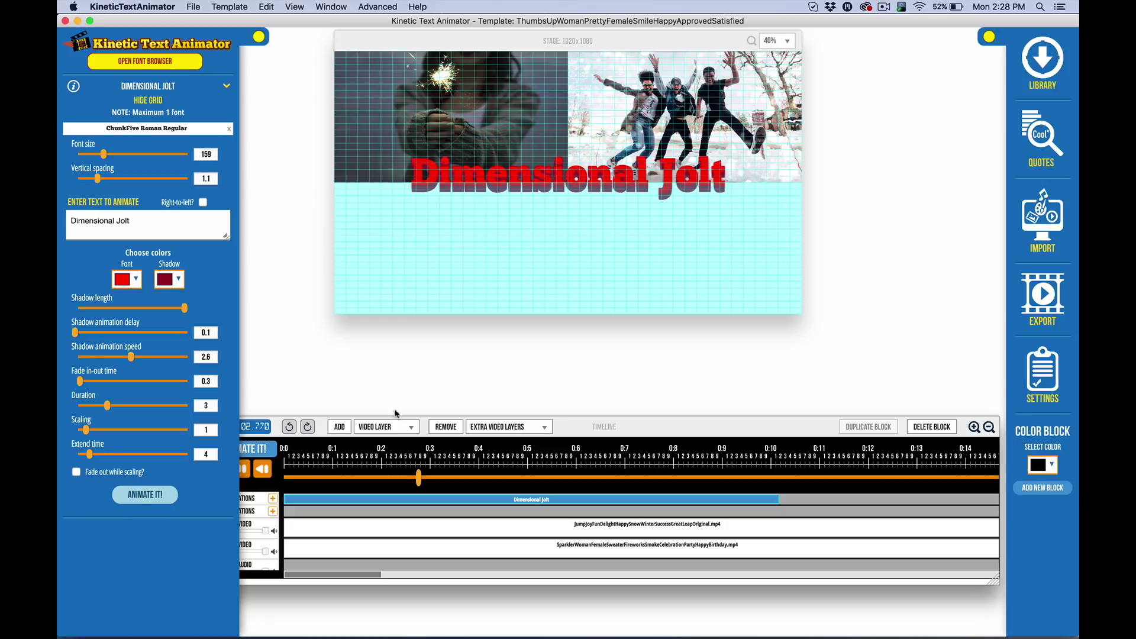
click(152, 101)
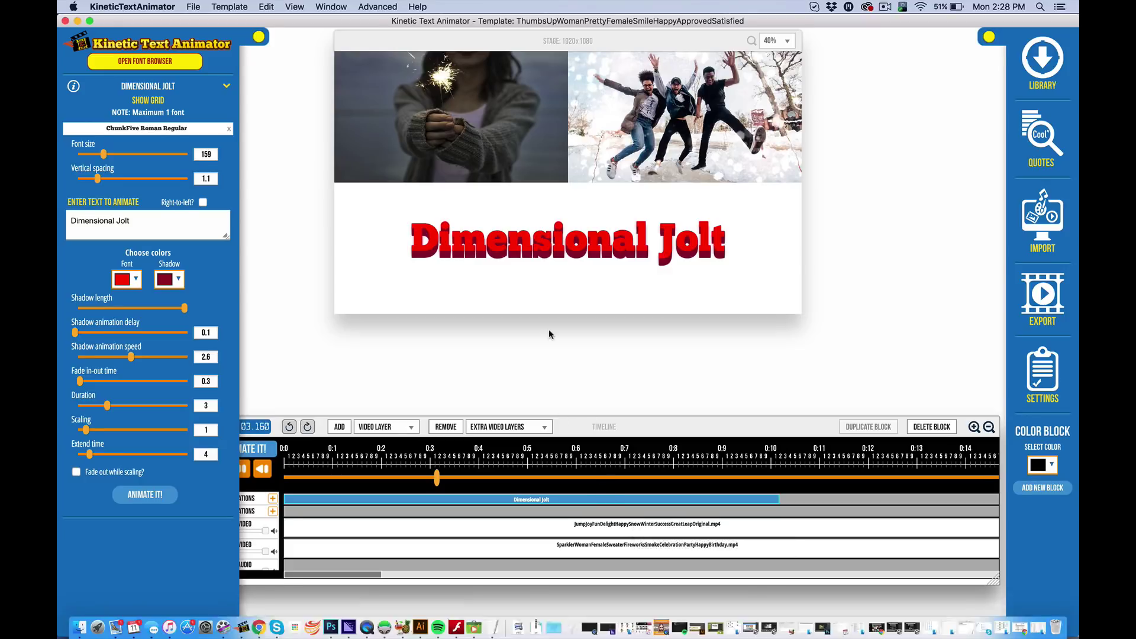
Step: Bring Chrome forward and open the Easy Video Templates Power Pack page
key(ctrl+Up)
click(506, 273)
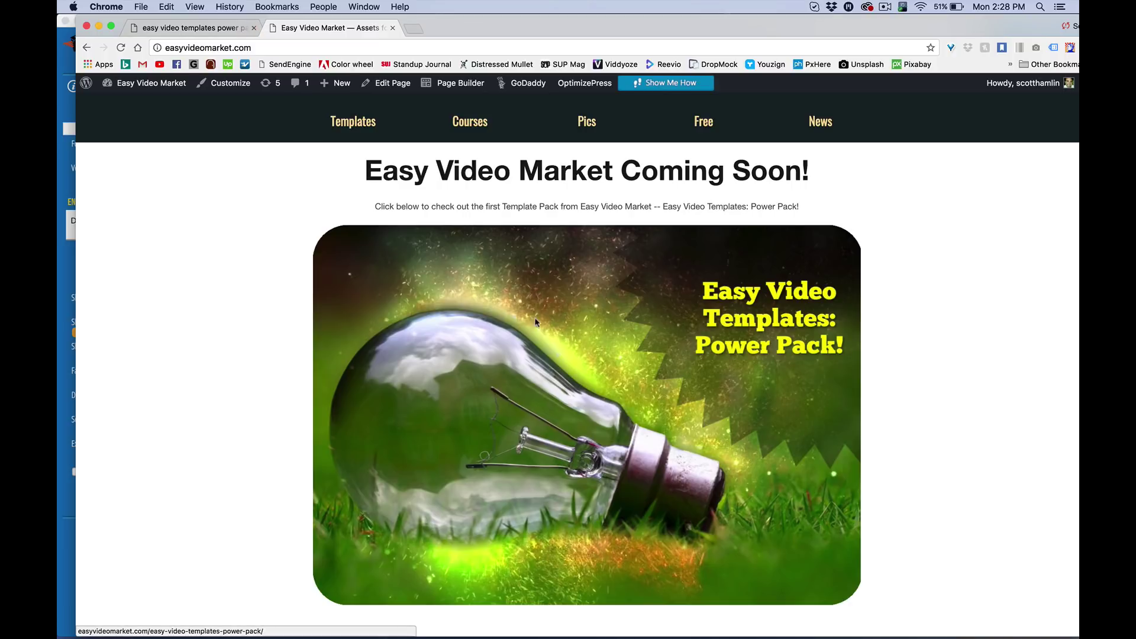
click(637, 305)
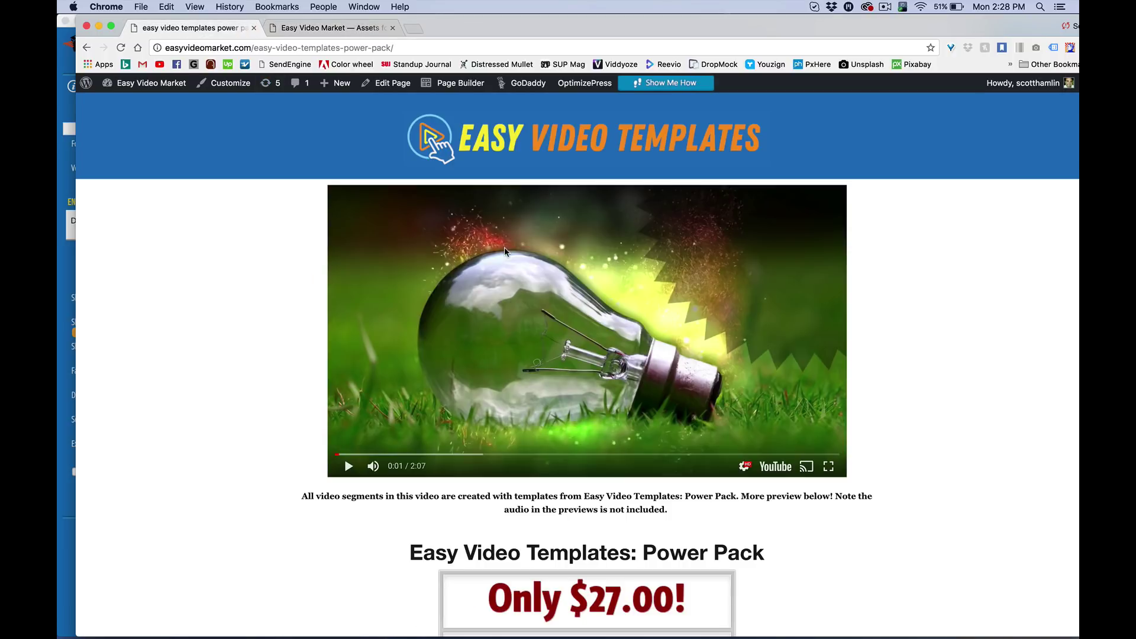
scroll(688, 320, down, 5)
Step: Compare the Power Pack page with the Coming Soon tab, ending on Coming Soon
key(ctrl+Up)
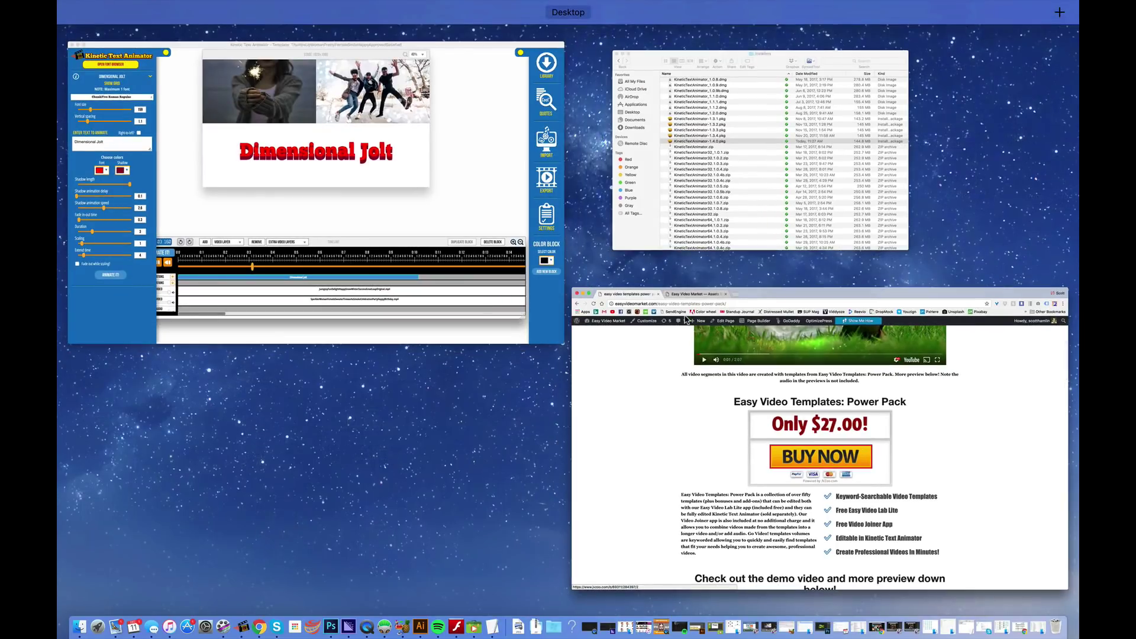
click(680, 406)
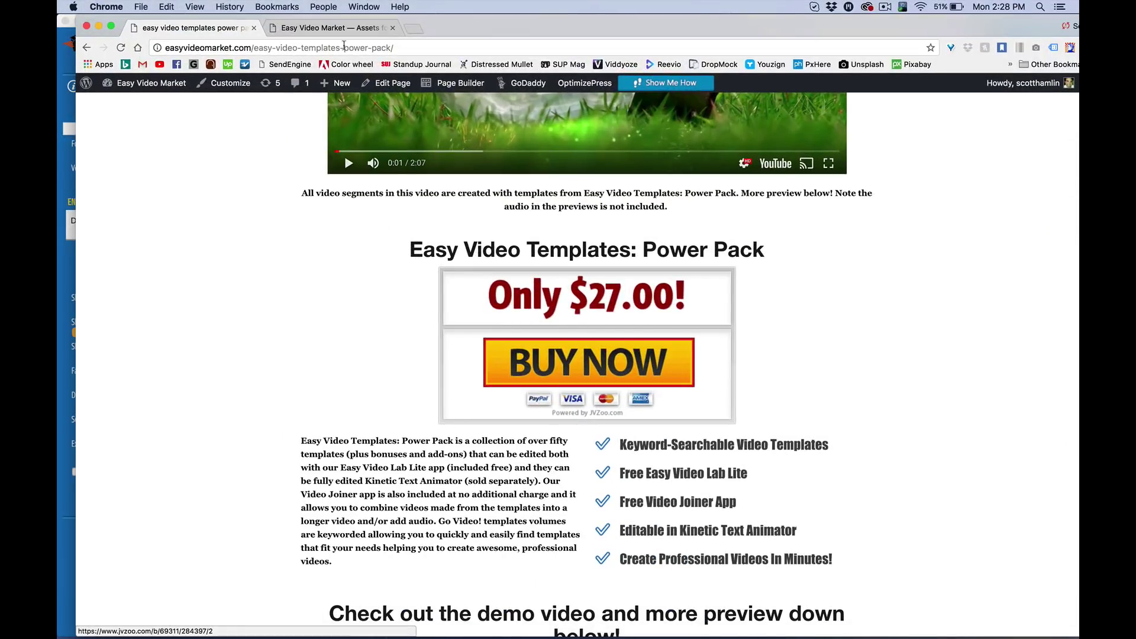
click(335, 30)
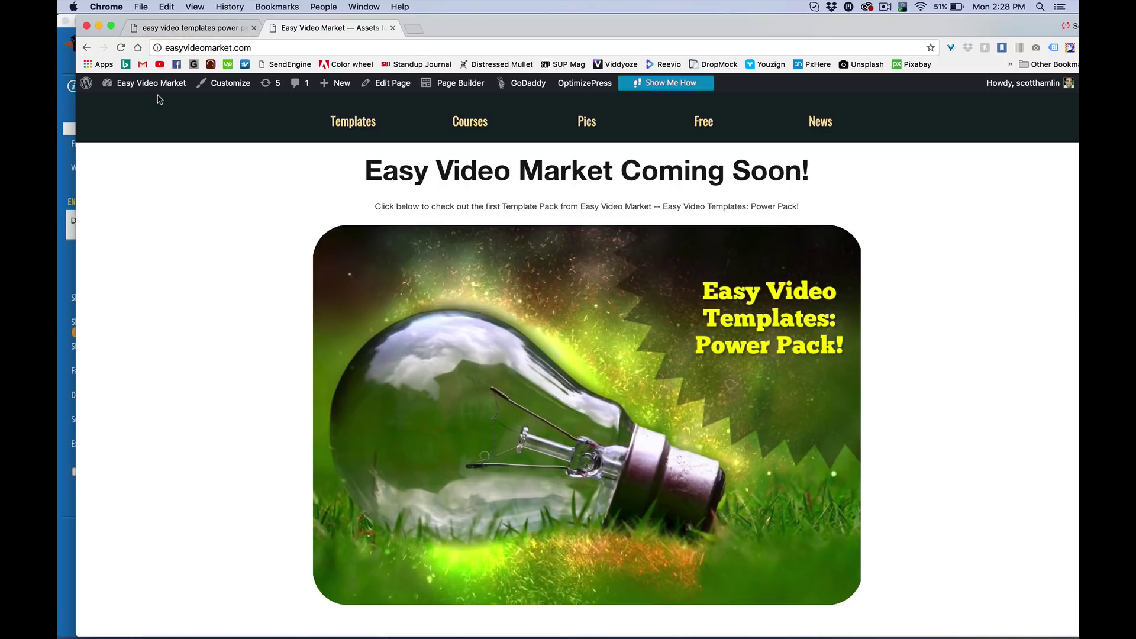
click(177, 27)
scroll(491, 277, up, 5)
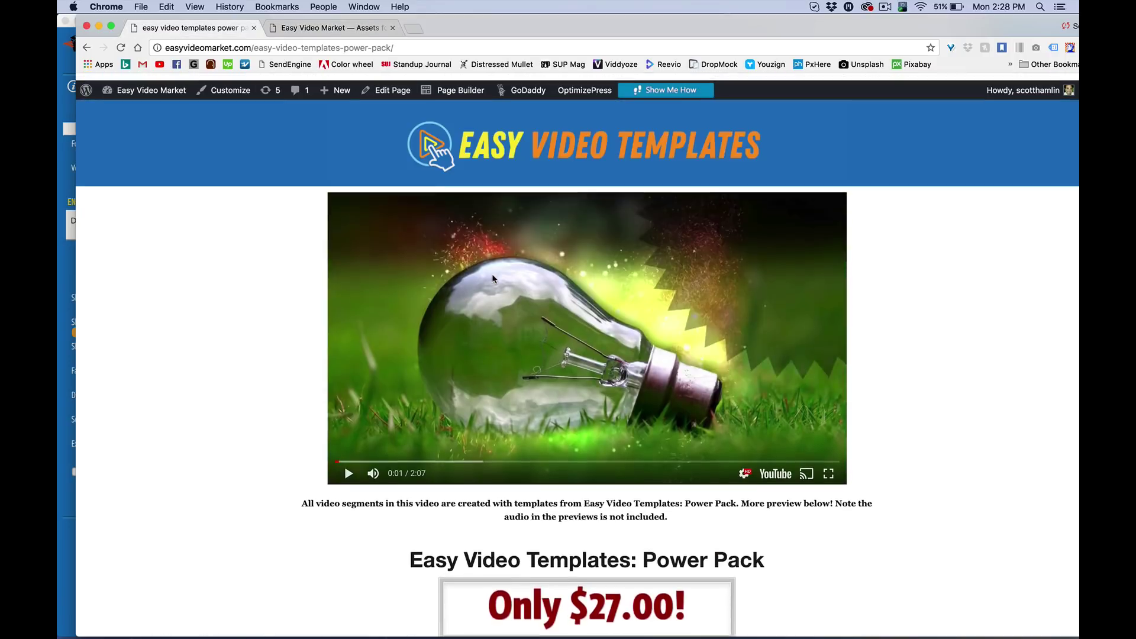
scroll(491, 277, down, 3)
scroll(491, 277, up, 3)
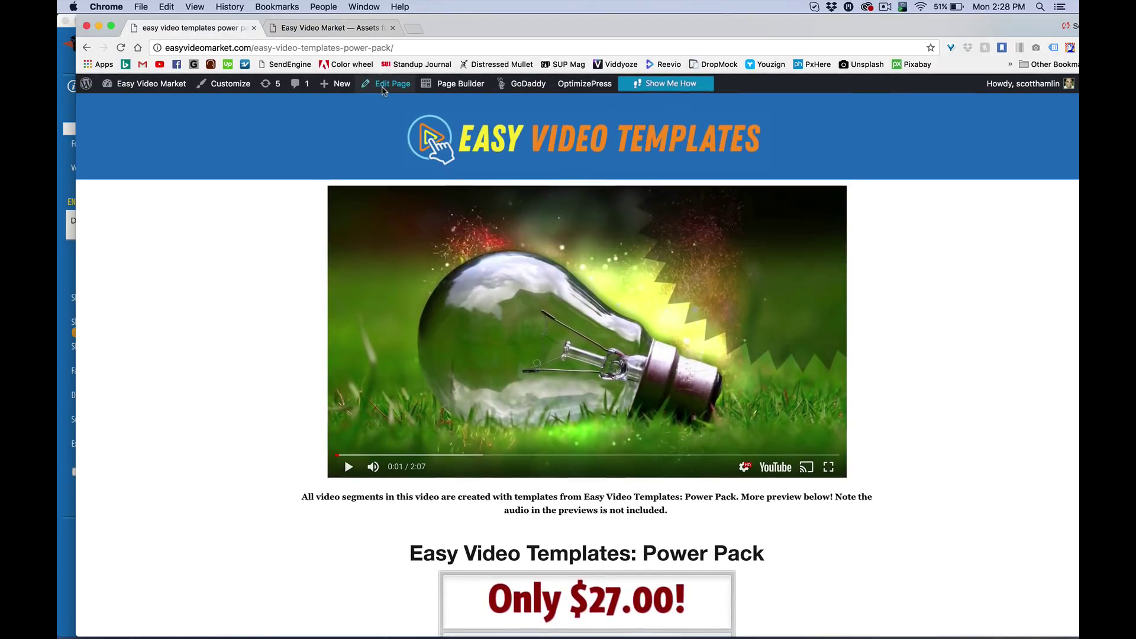
click(326, 27)
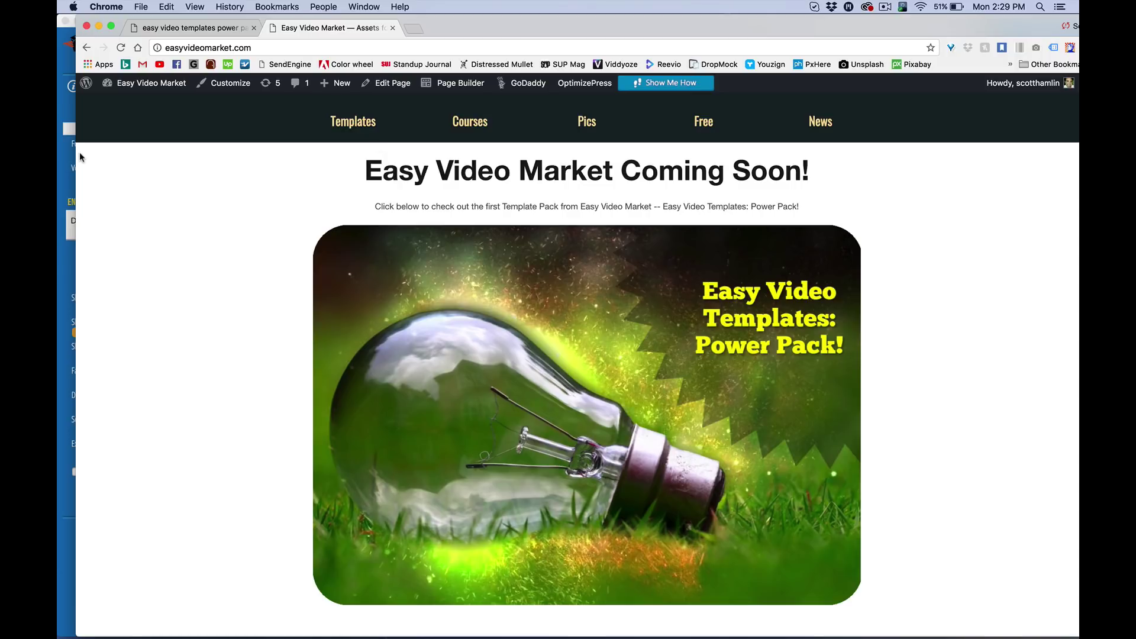
Step: Replace the HAPPY library search with TIME and preview the third clock-themed template
click(66, 109)
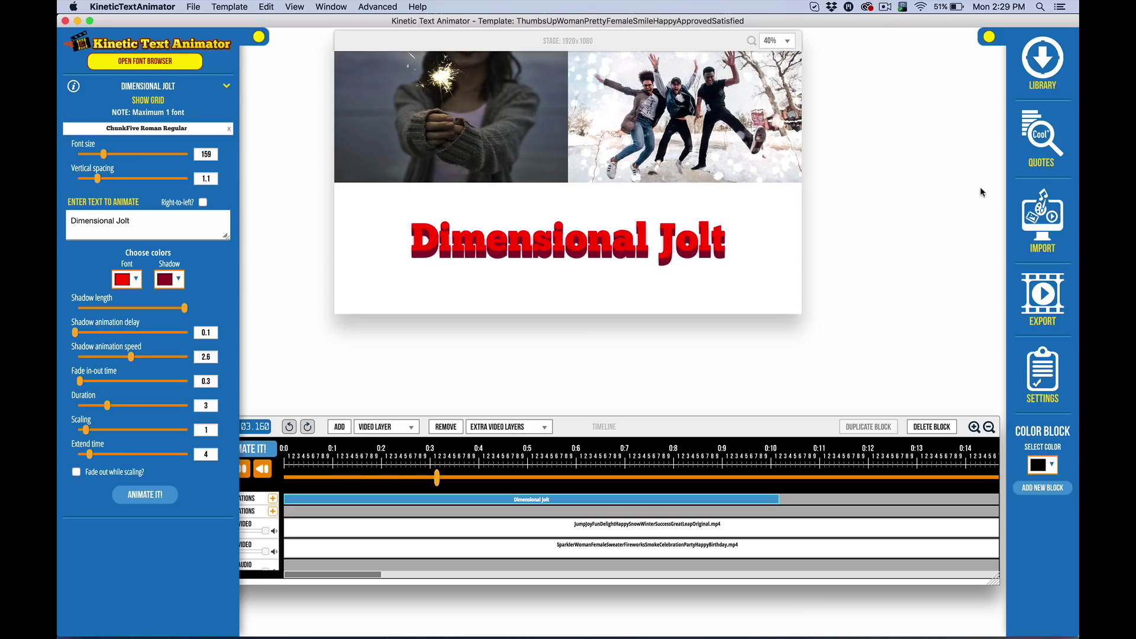
click(1043, 59)
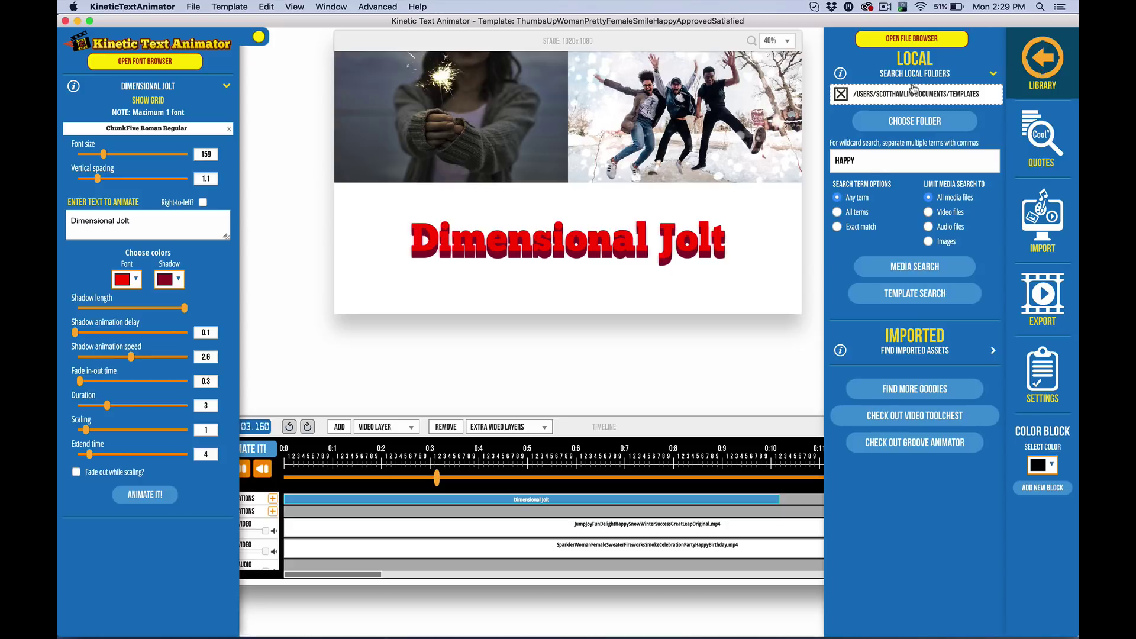
click(866, 168)
key(BackSpace)
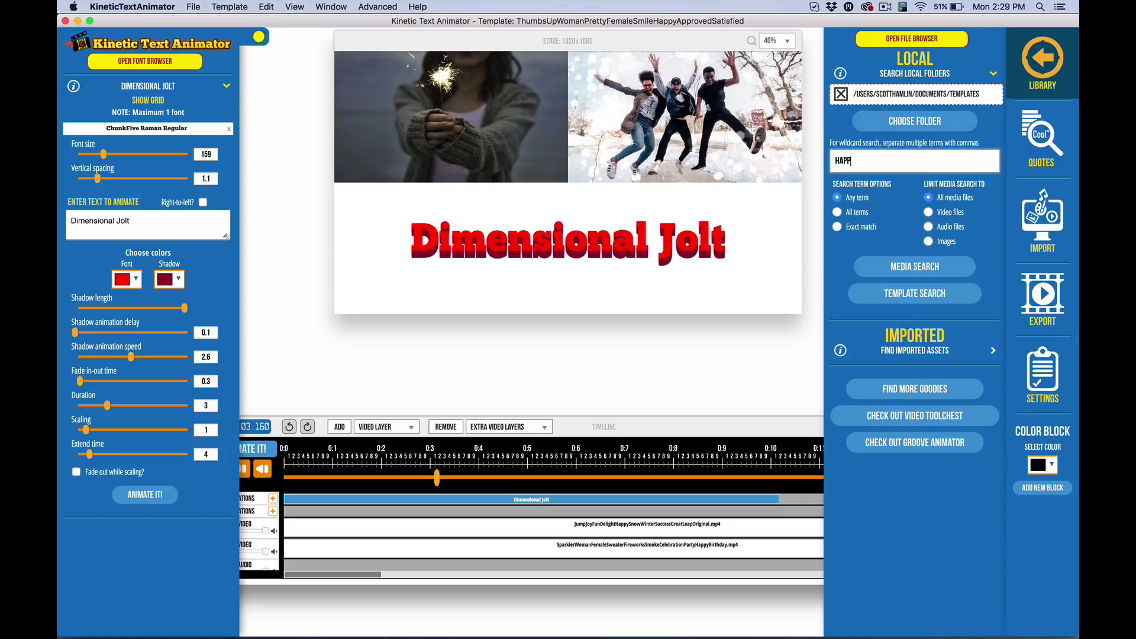
key(BackSpace)
text(TIME)
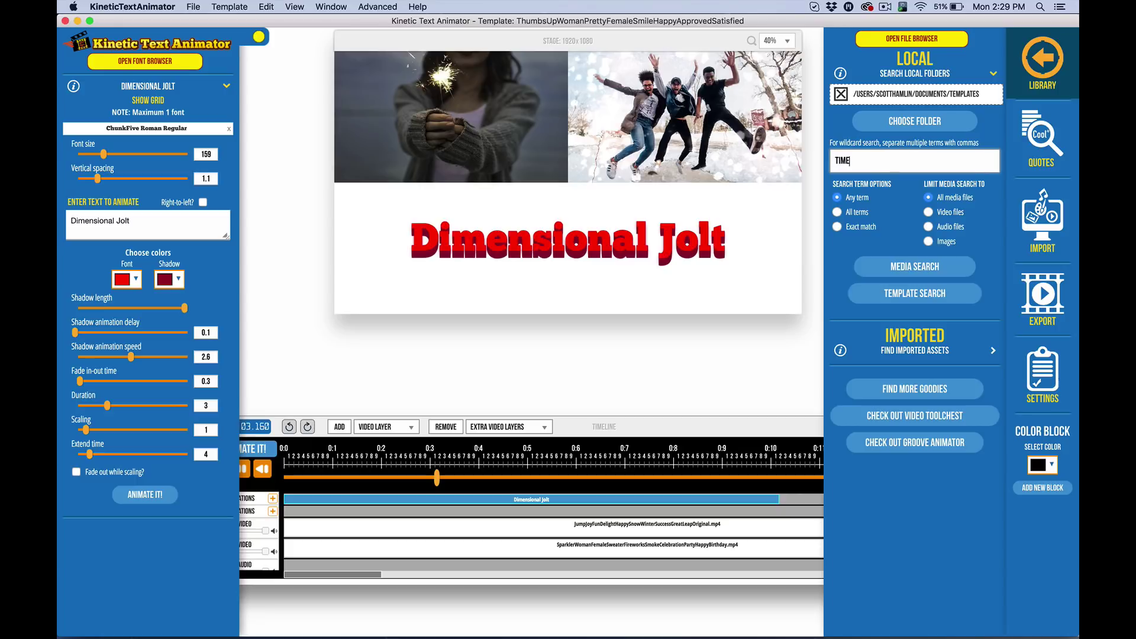
click(887, 300)
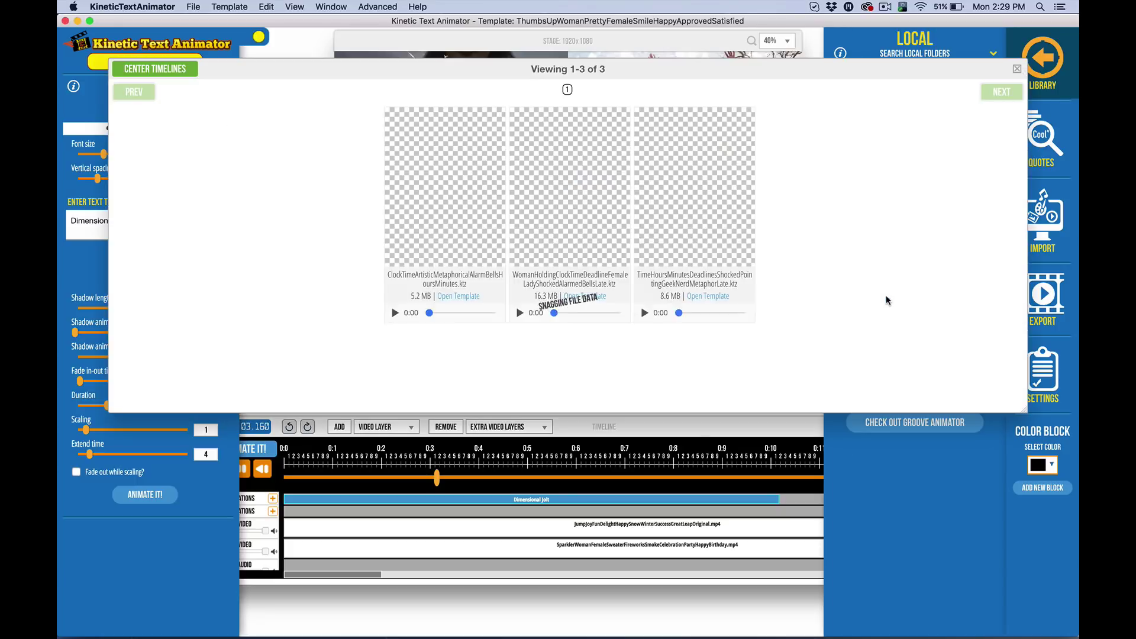
click(806, 207)
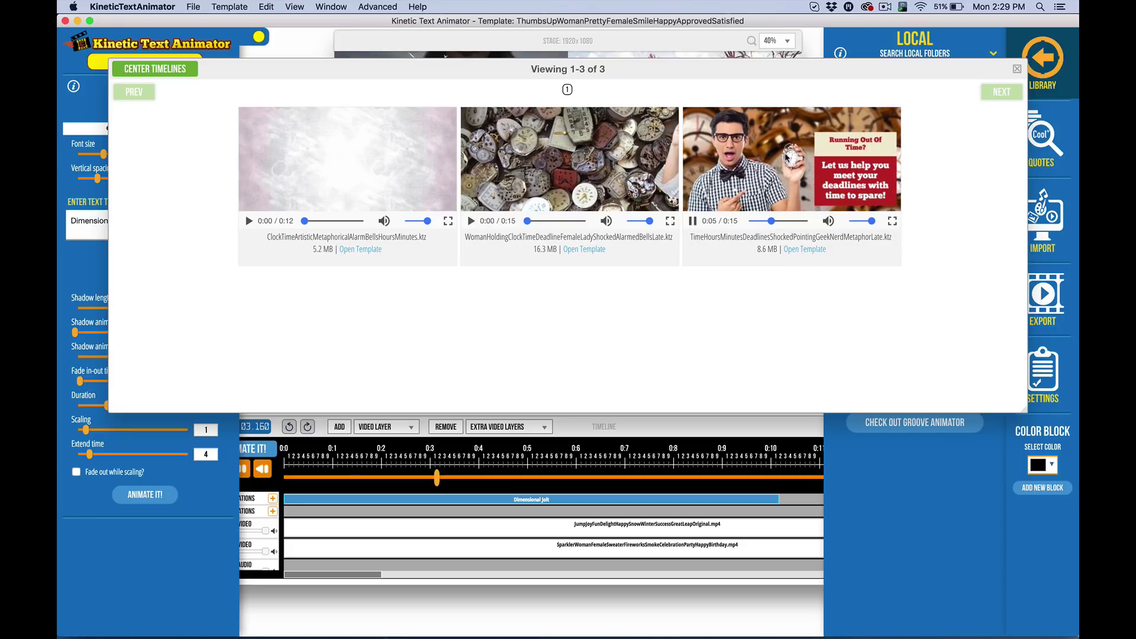
click(1017, 69)
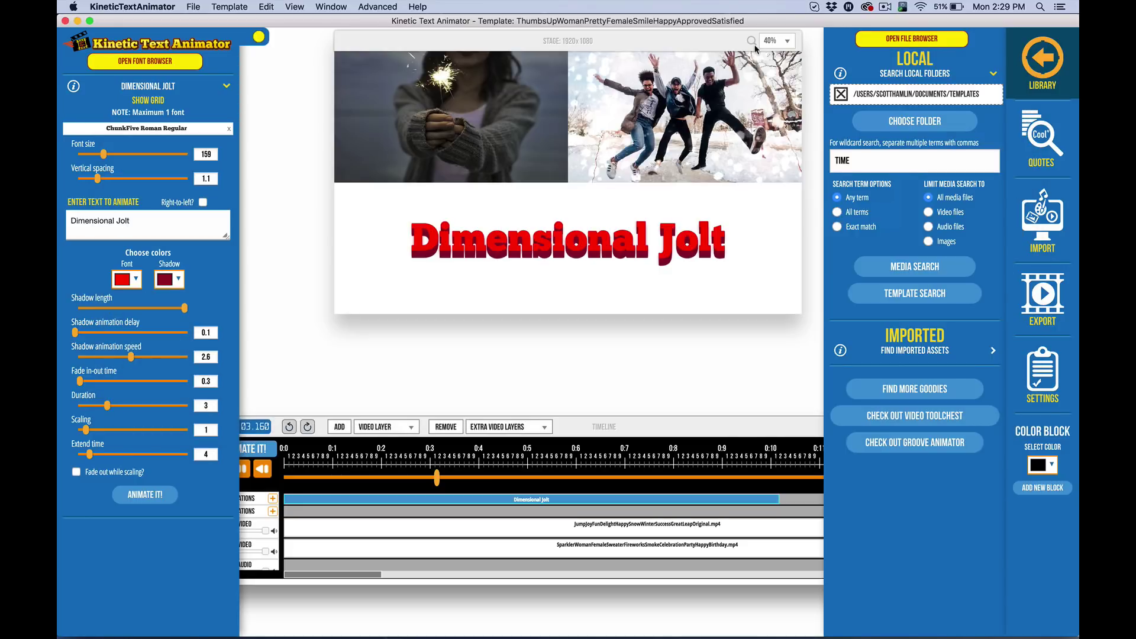